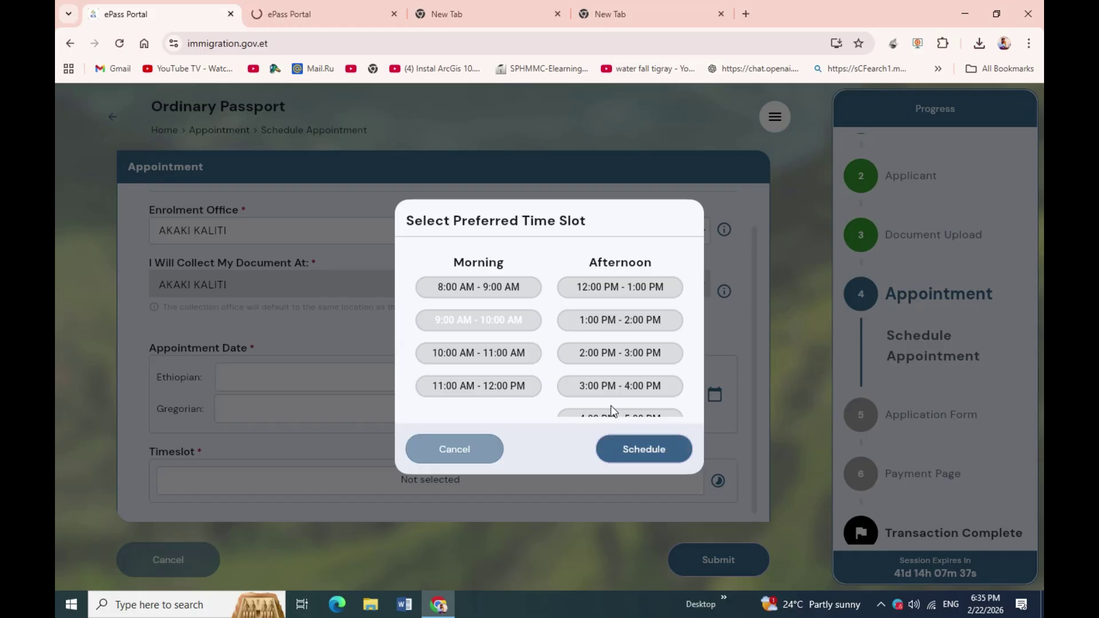
- Cancel the time slot selection and clear the enrolment office, leaving the unfinished appointment
click(464, 450)
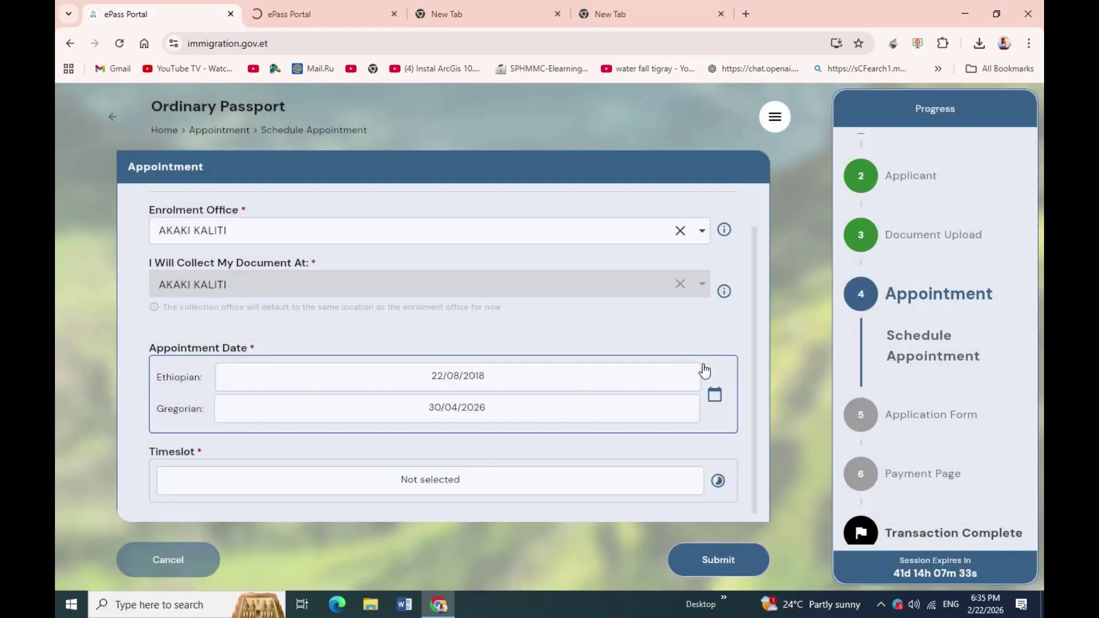
click(680, 231)
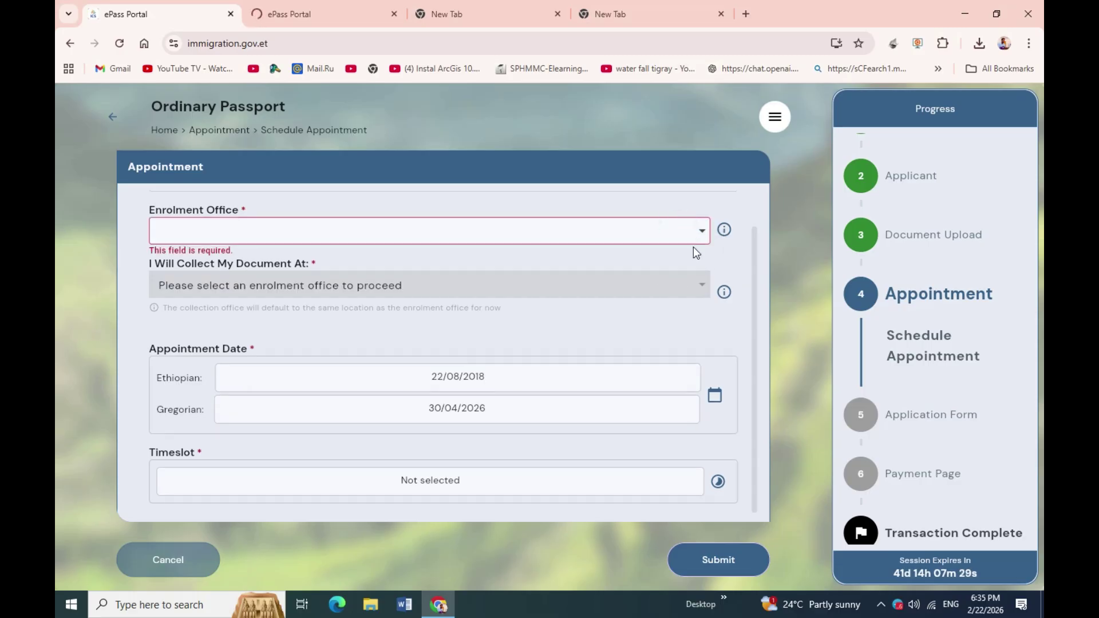
click(1001, 14)
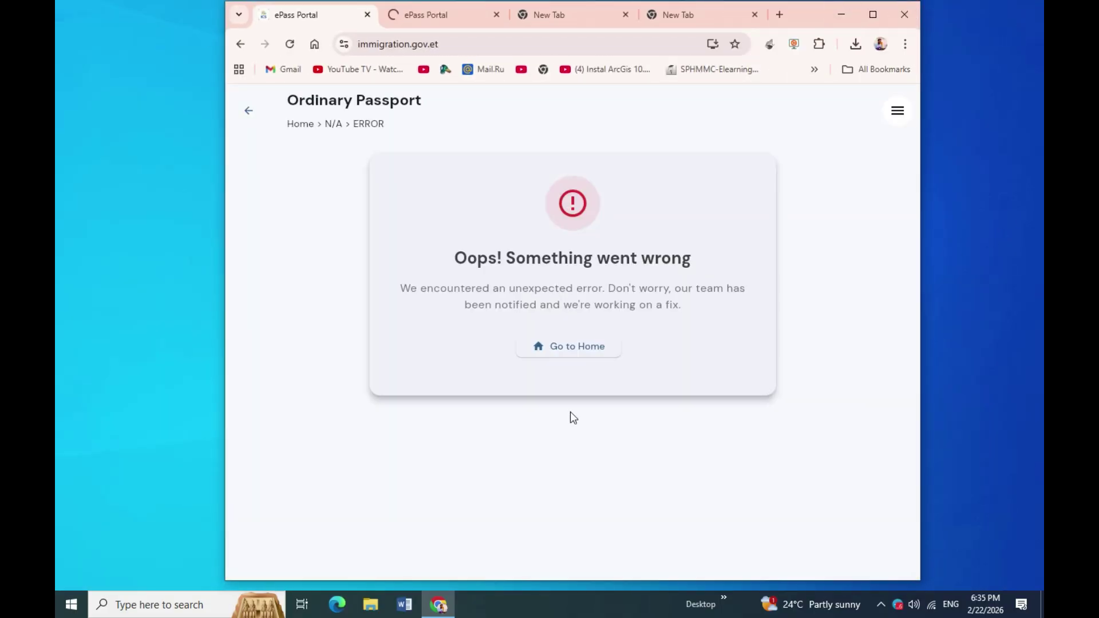
click(577, 345)
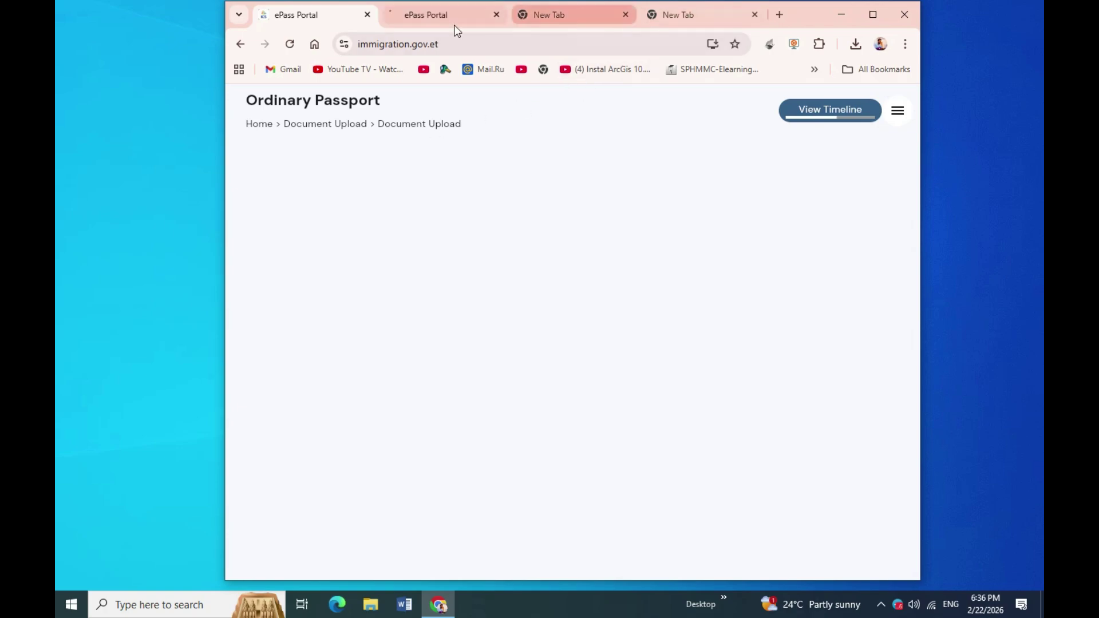
click(304, 20)
click(316, 20)
click(335, 20)
click(585, 17)
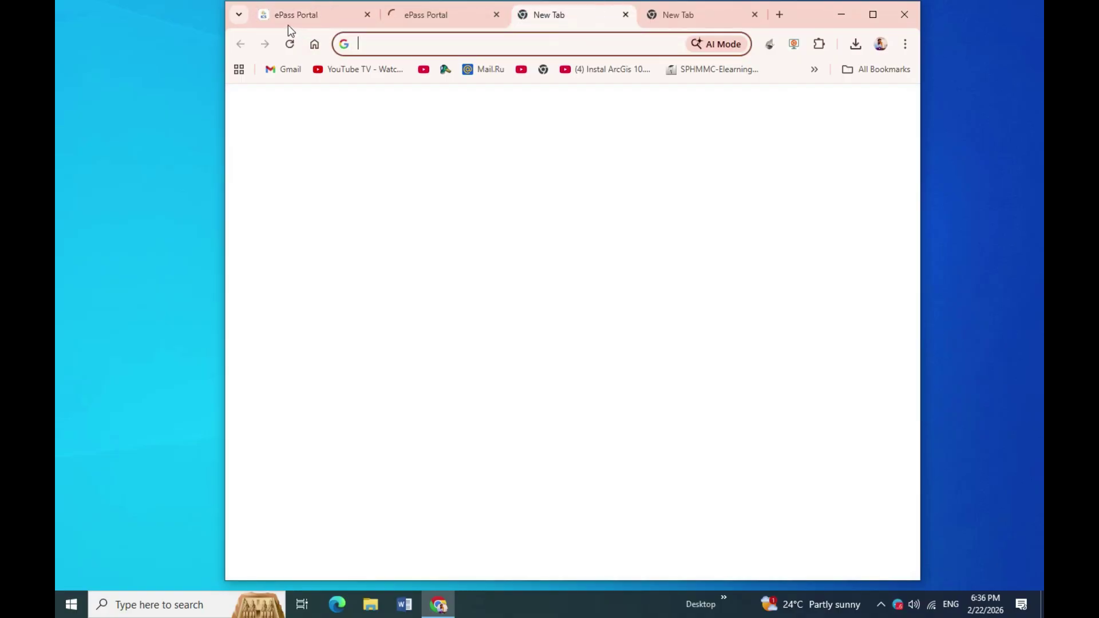
click(302, 17)
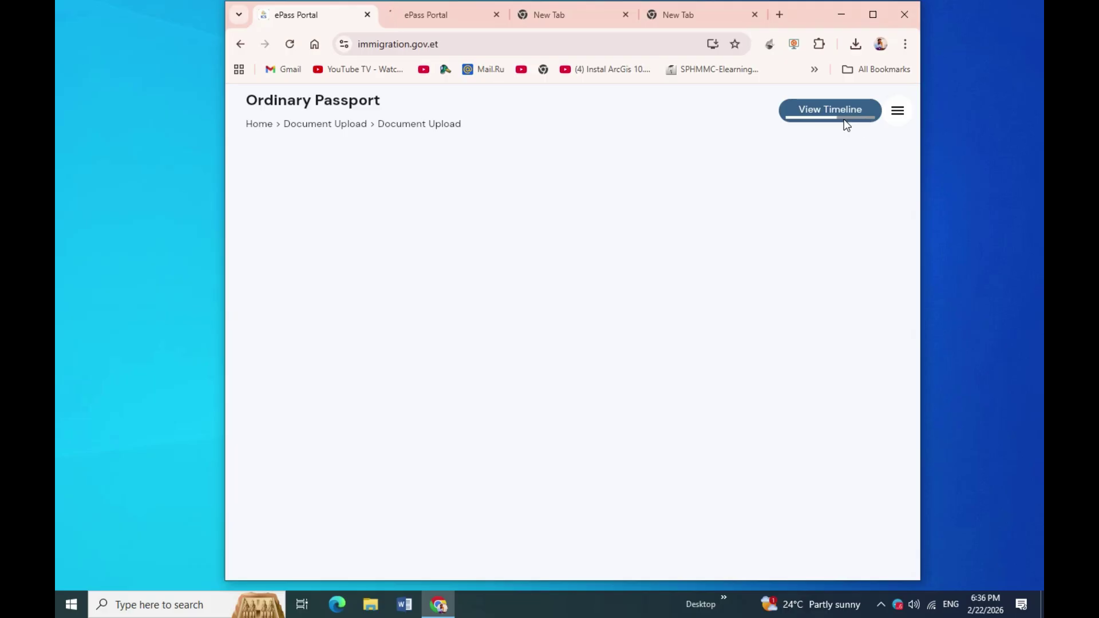
- Open immigration.gov.et in the first blank browser tab
click(581, 18)
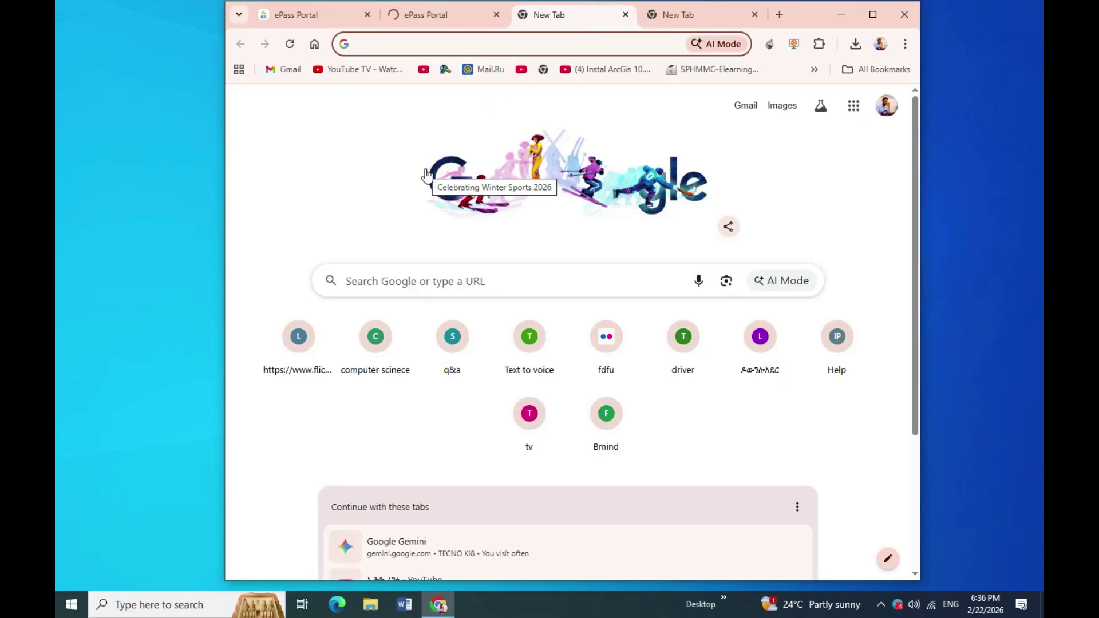
text(i)
key(Return)
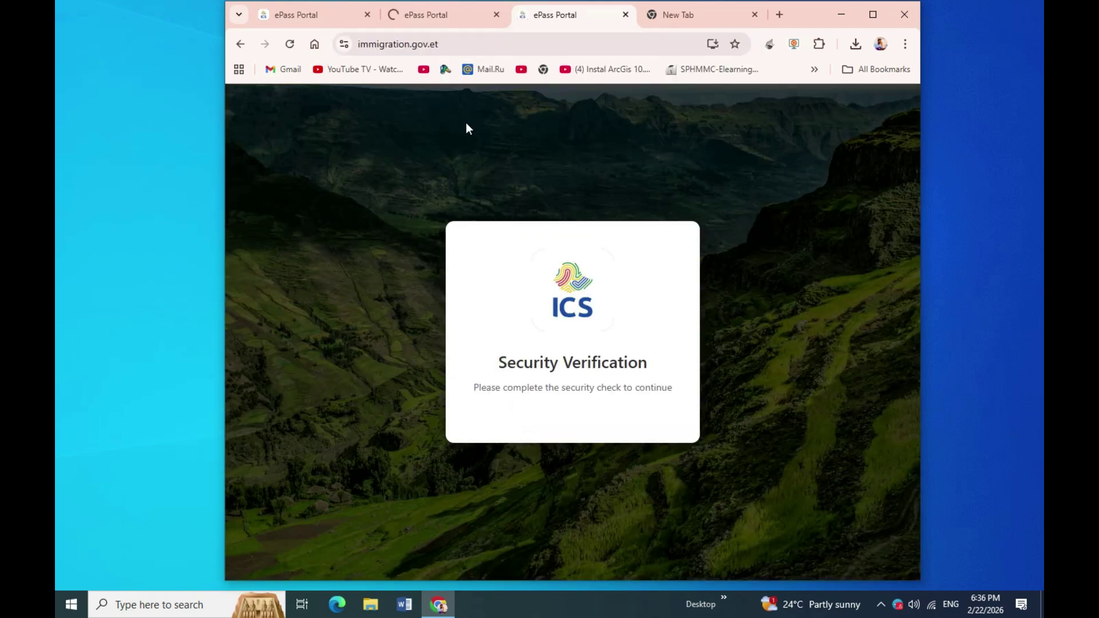
click(461, 11)
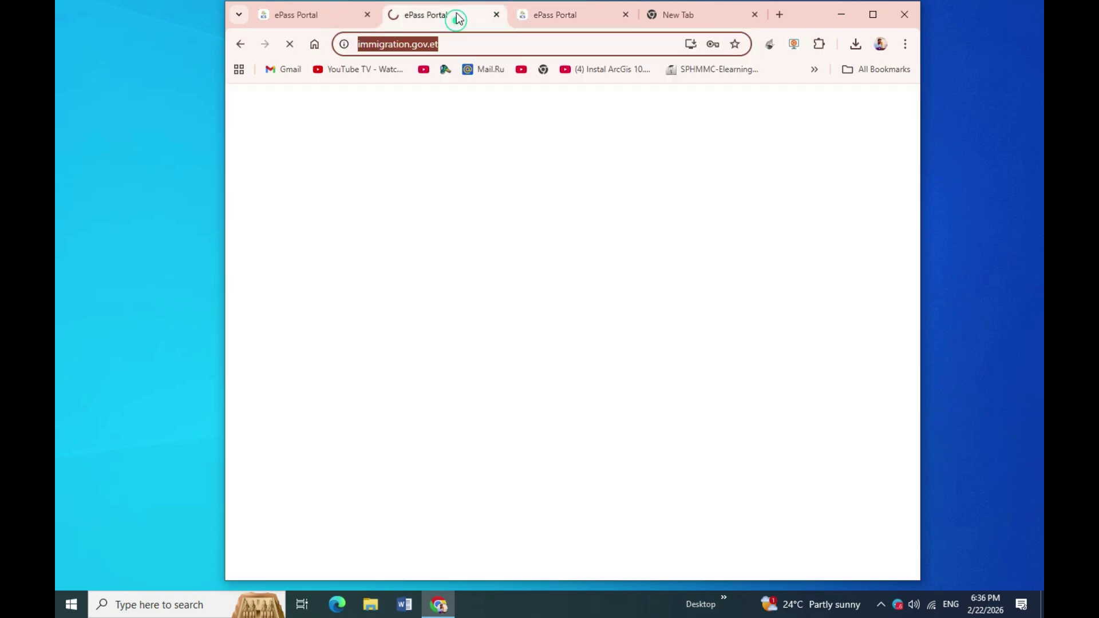
click(330, 17)
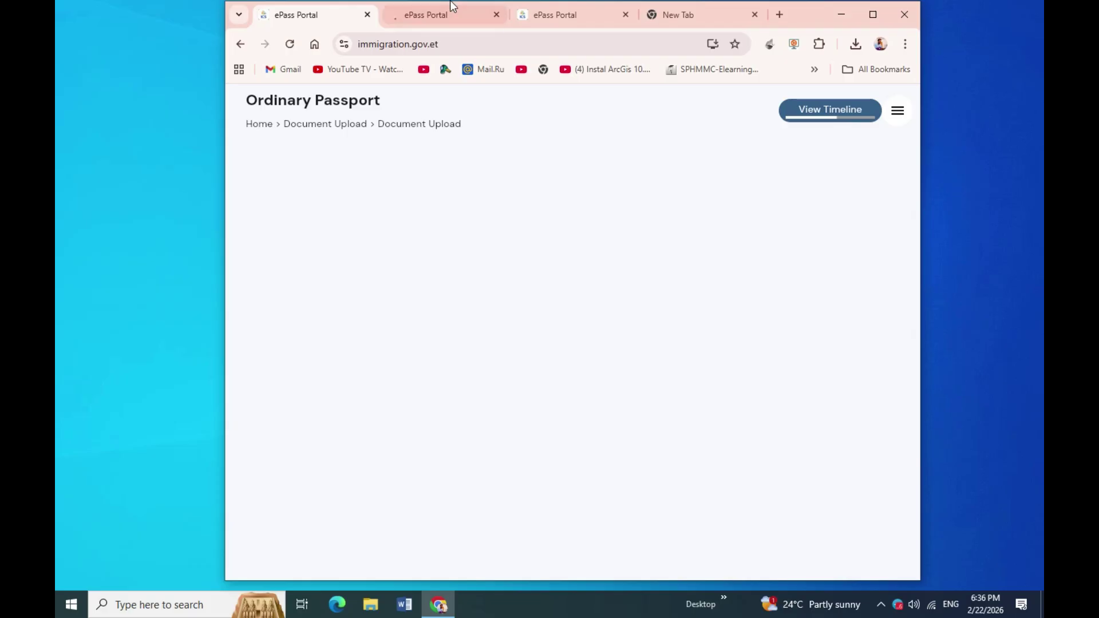
click(437, 14)
- Start a new Ordinary Passport application from the newly loaded portal home page
click(578, 15)
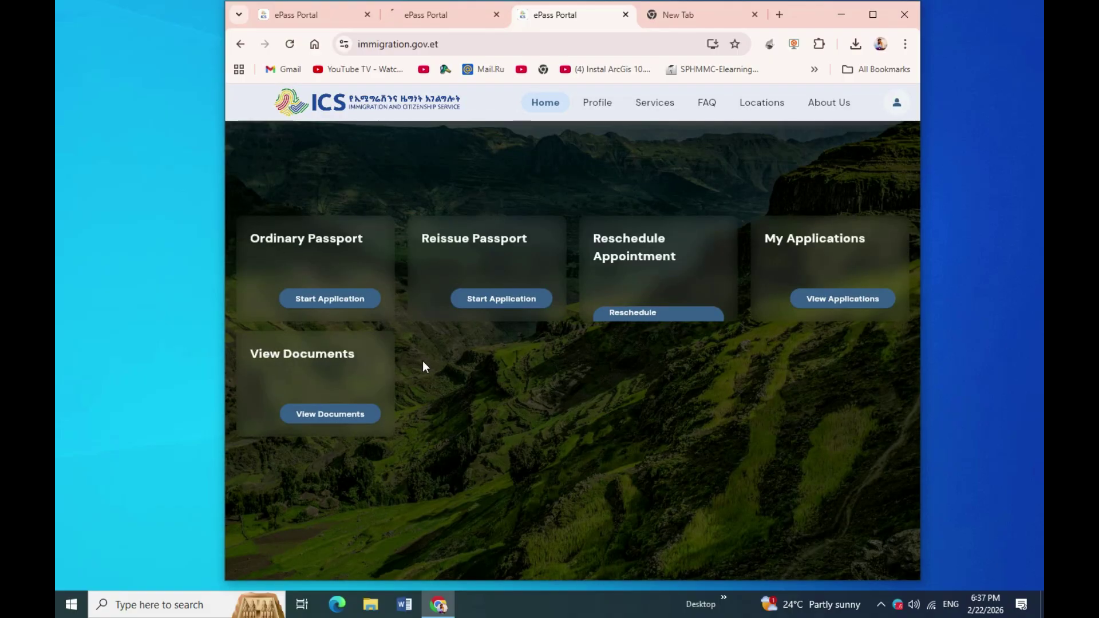
click(337, 300)
click(355, 306)
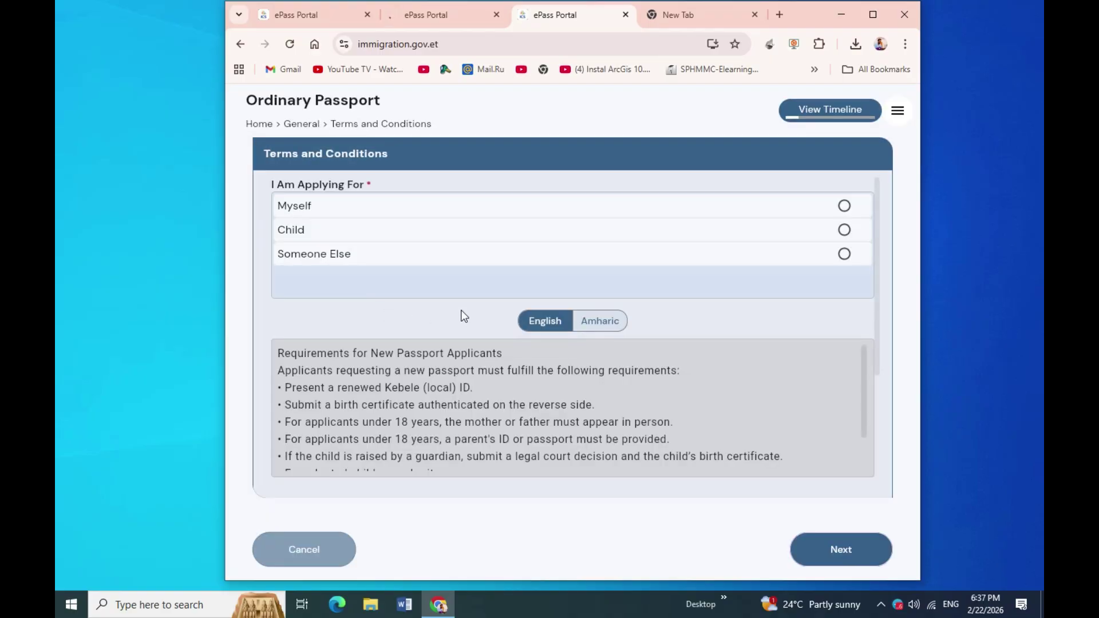
- Choose Myself as the person the application is for and show the requirements in English
scroll(880, 269, down, 3)
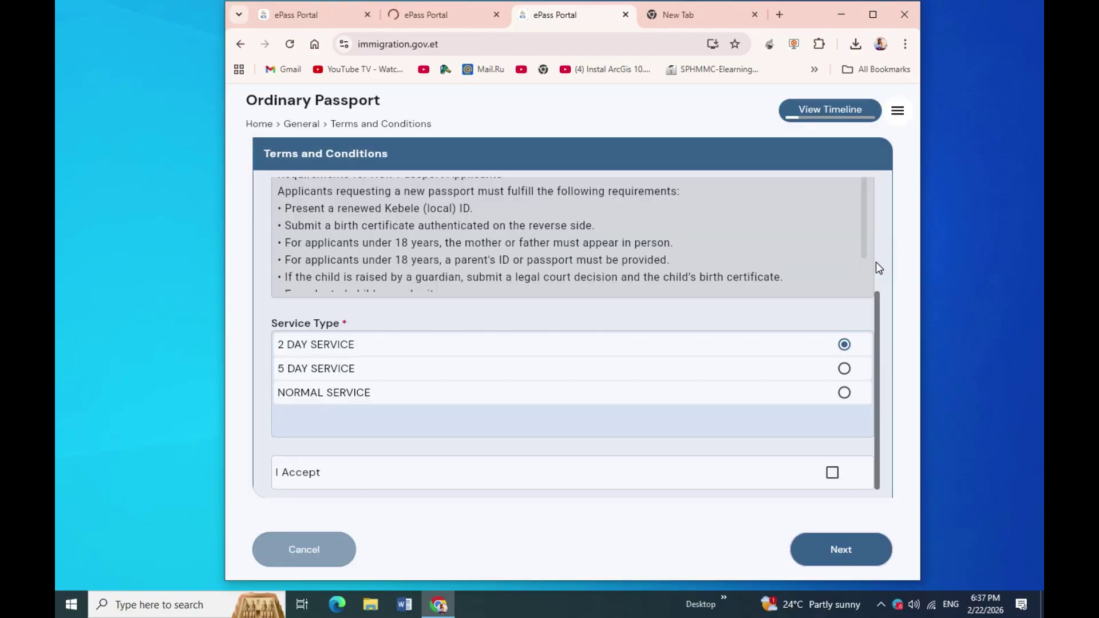
drag(875, 313, 869, 215)
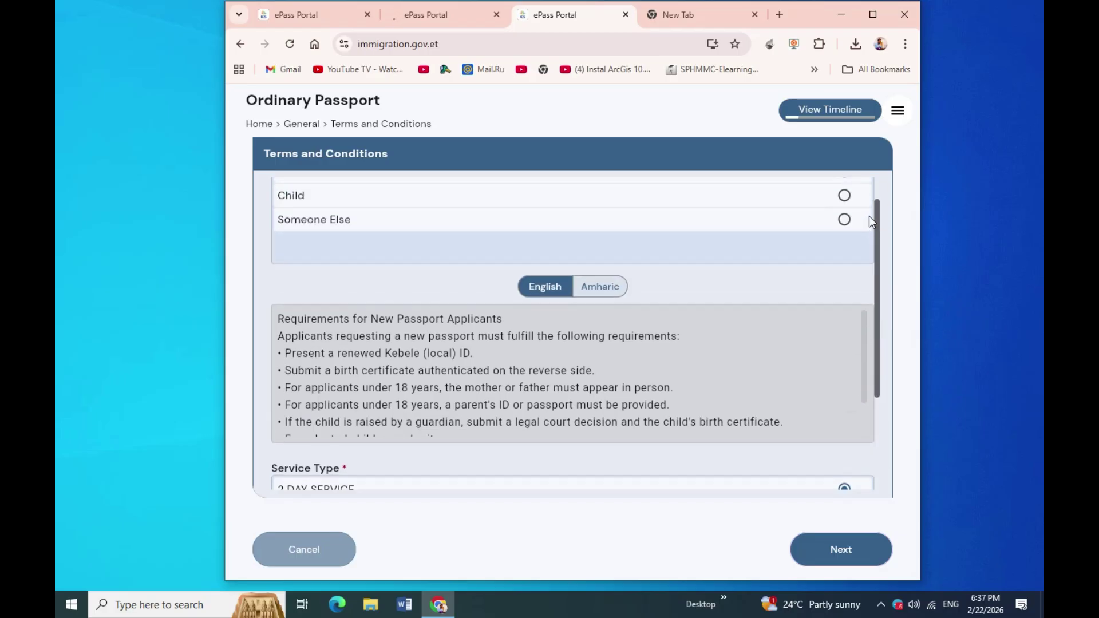
scroll(859, 213, up, 1)
click(845, 207)
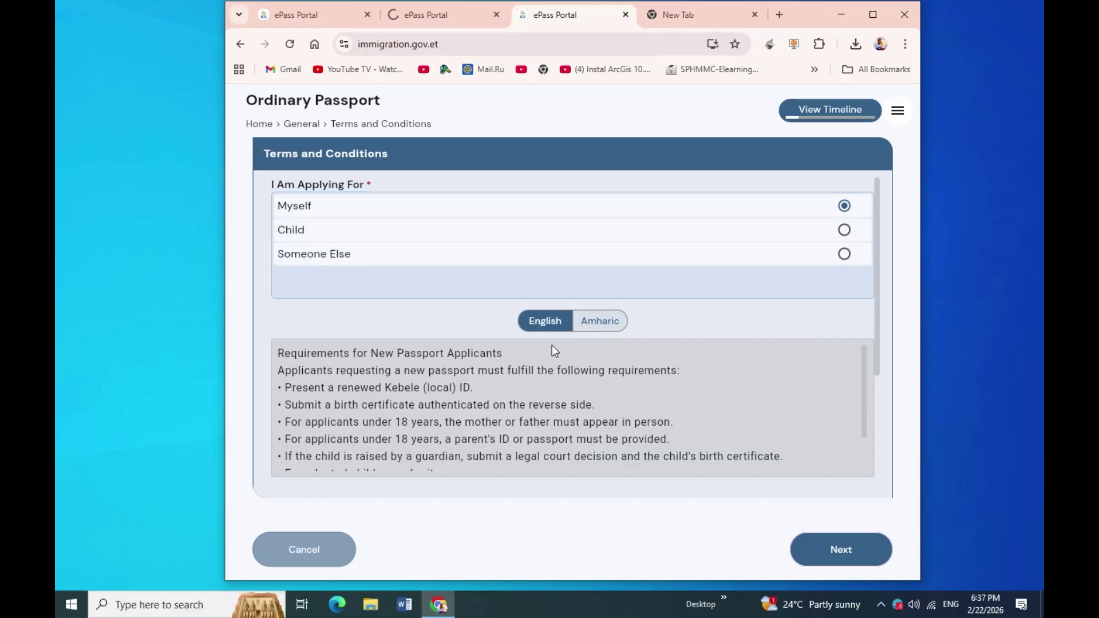
click(593, 321)
click(546, 324)
- Select NORMAL SERVICE as the service type, accept the terms and continue to the applicant details
scroll(880, 291, down, 3)
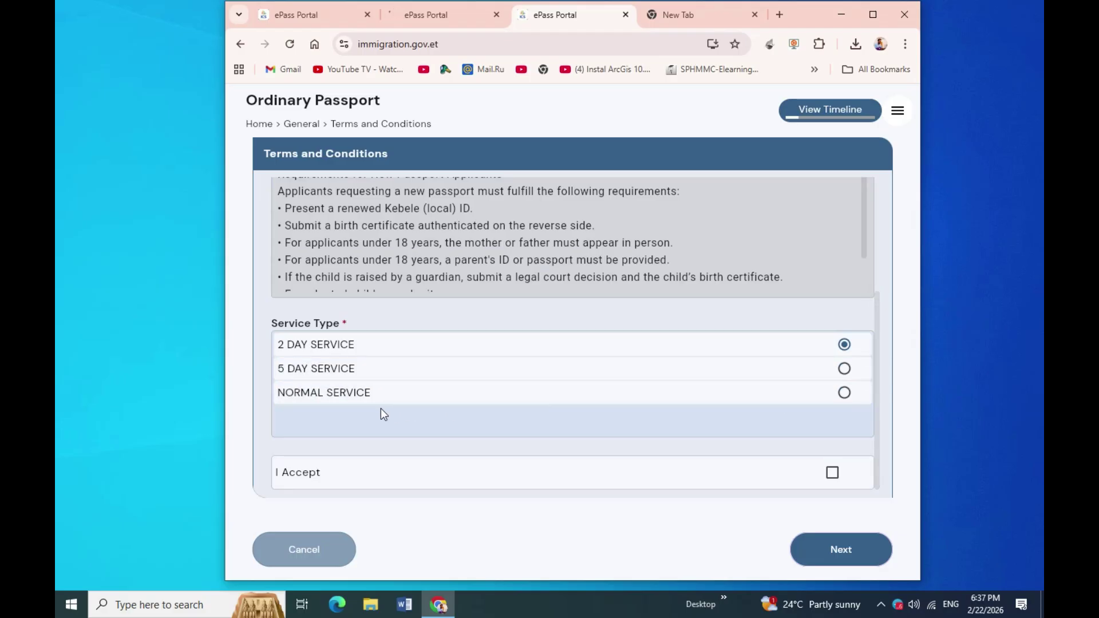
click(845, 395)
click(846, 396)
click(846, 395)
click(830, 470)
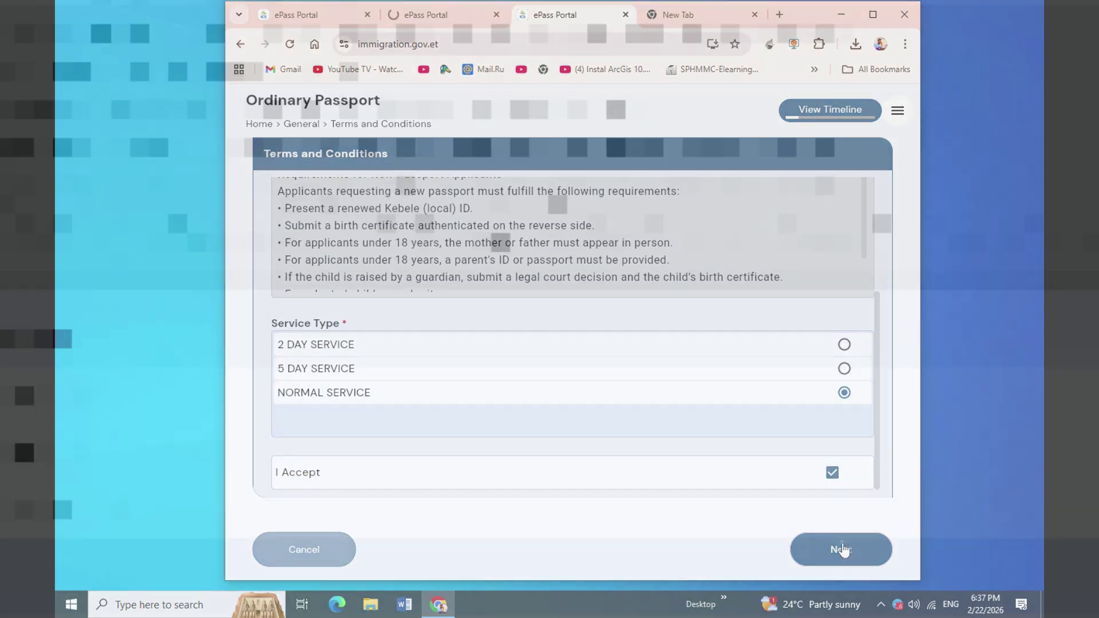
click(841, 549)
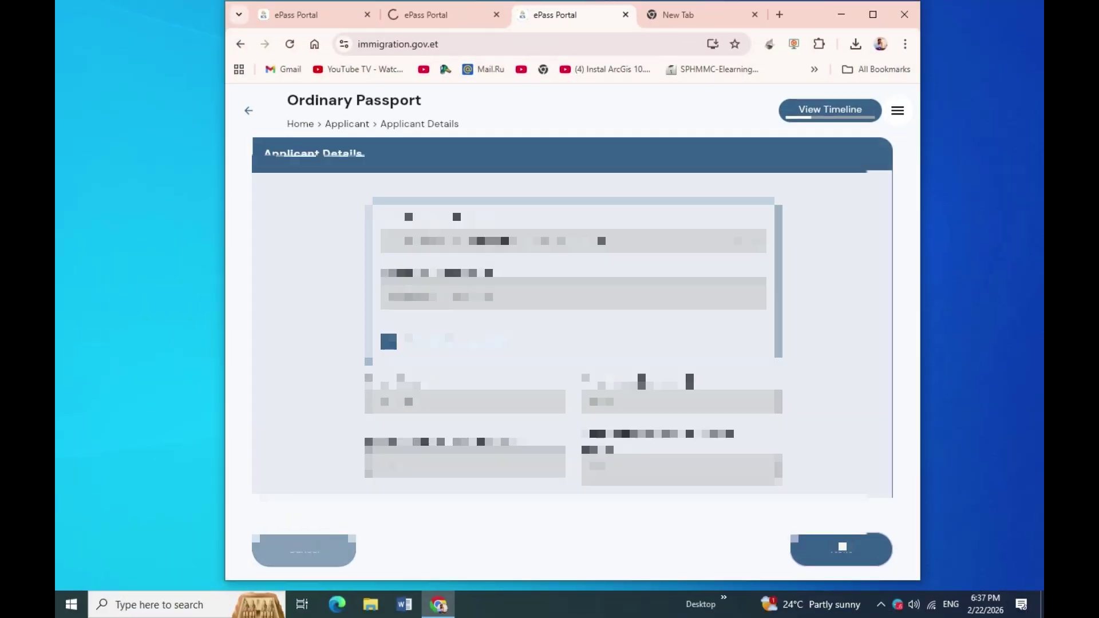
- Set the region of birth to AMHARA and enter SOUTH SHEWA as the place of birth
drag(876, 232, 856, 449)
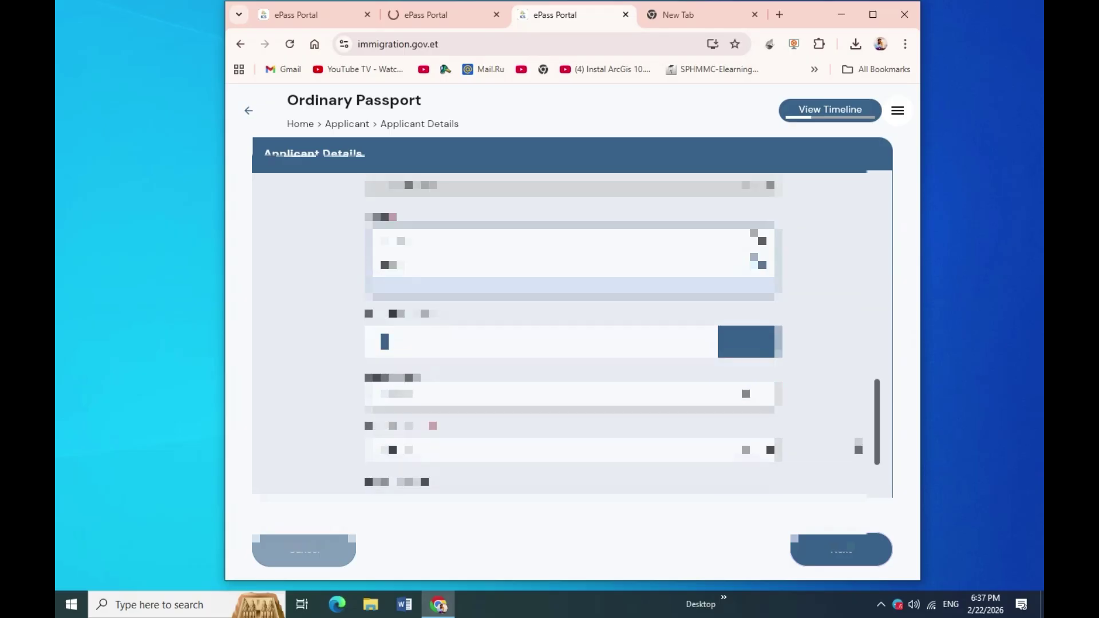
scroll(861, 350, up, 5)
scroll(865, 346, down, 2)
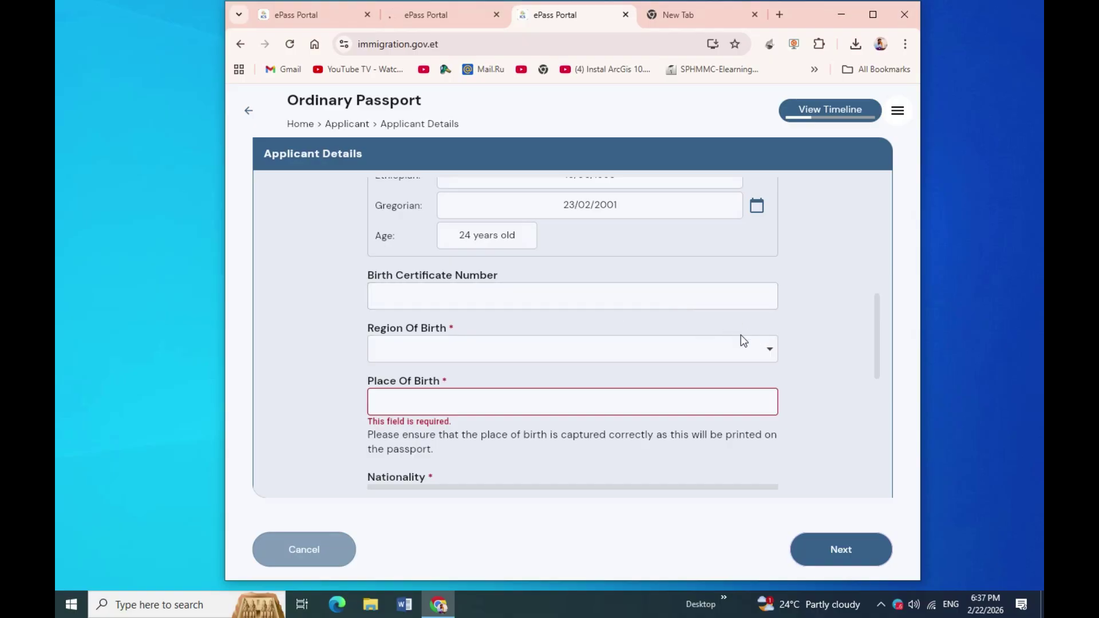
click(774, 352)
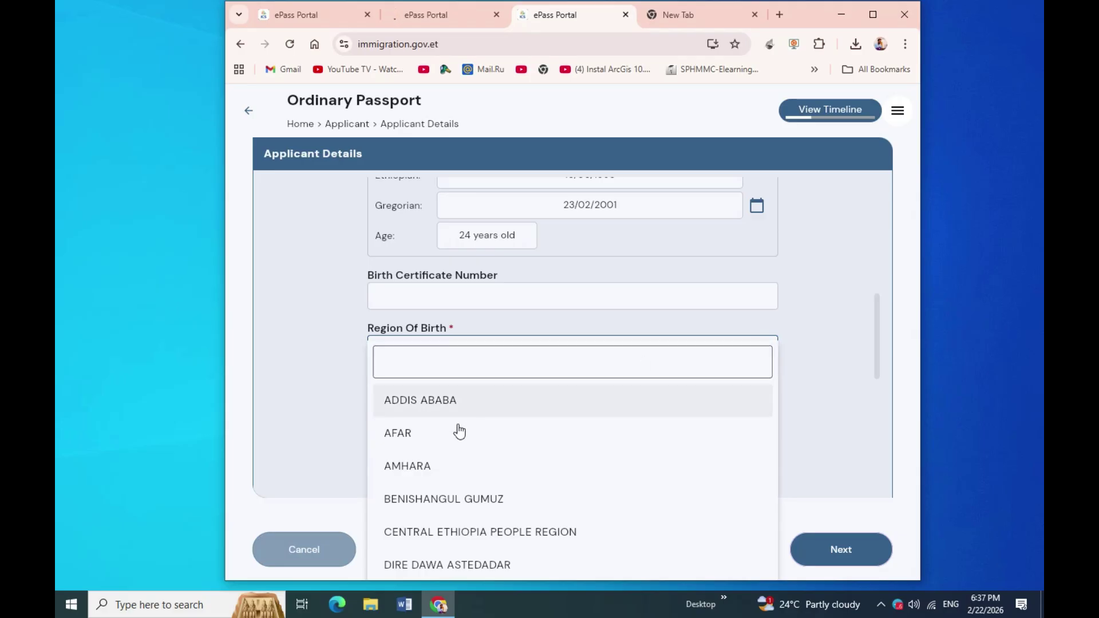
click(417, 477)
click(506, 410)
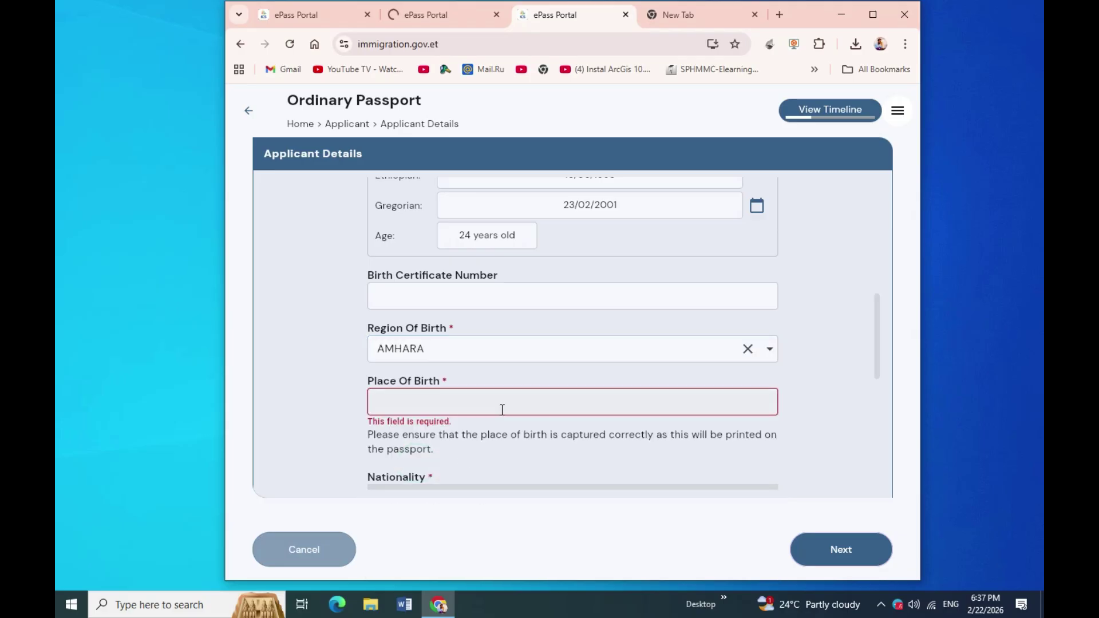
click(447, 406)
text(SOUTH)
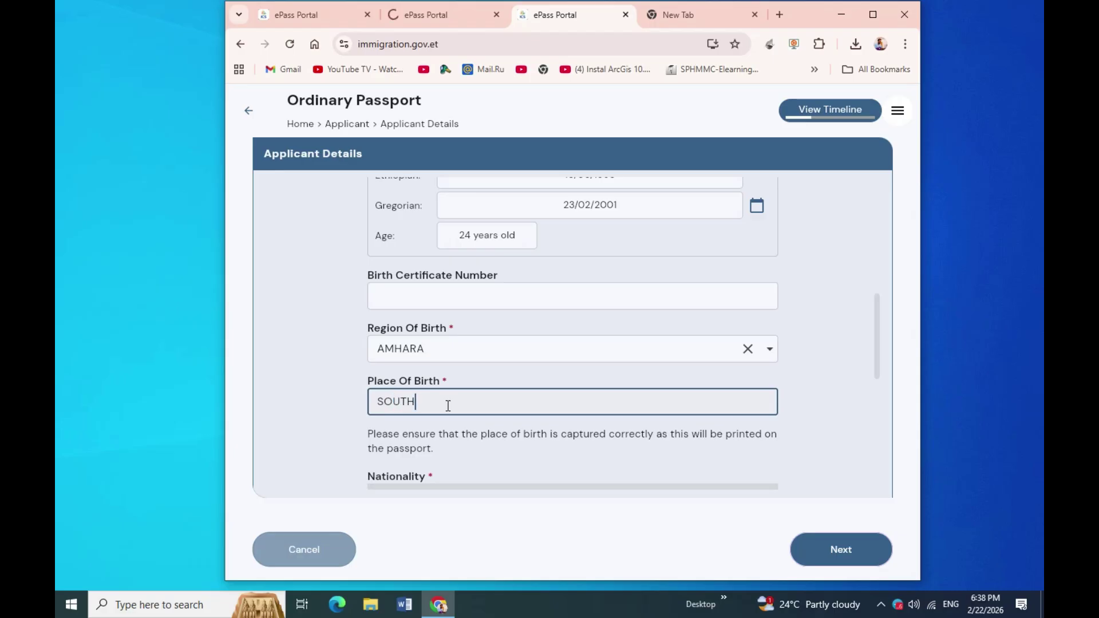
text( SHEWA)
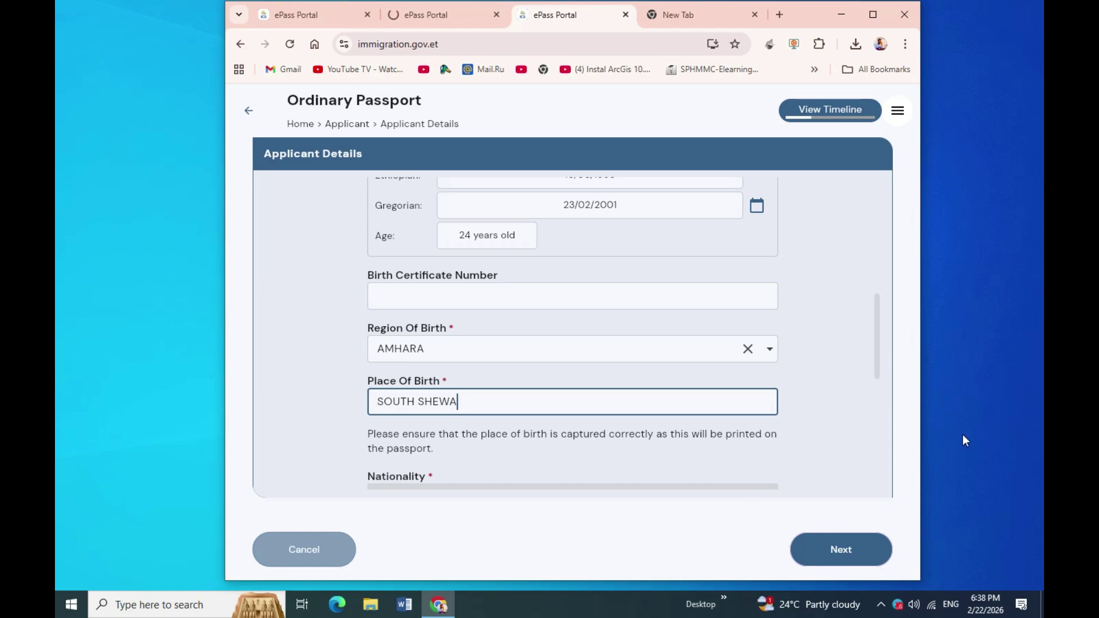
- Set the applicant's height to 10 cm
drag(876, 340, 877, 383)
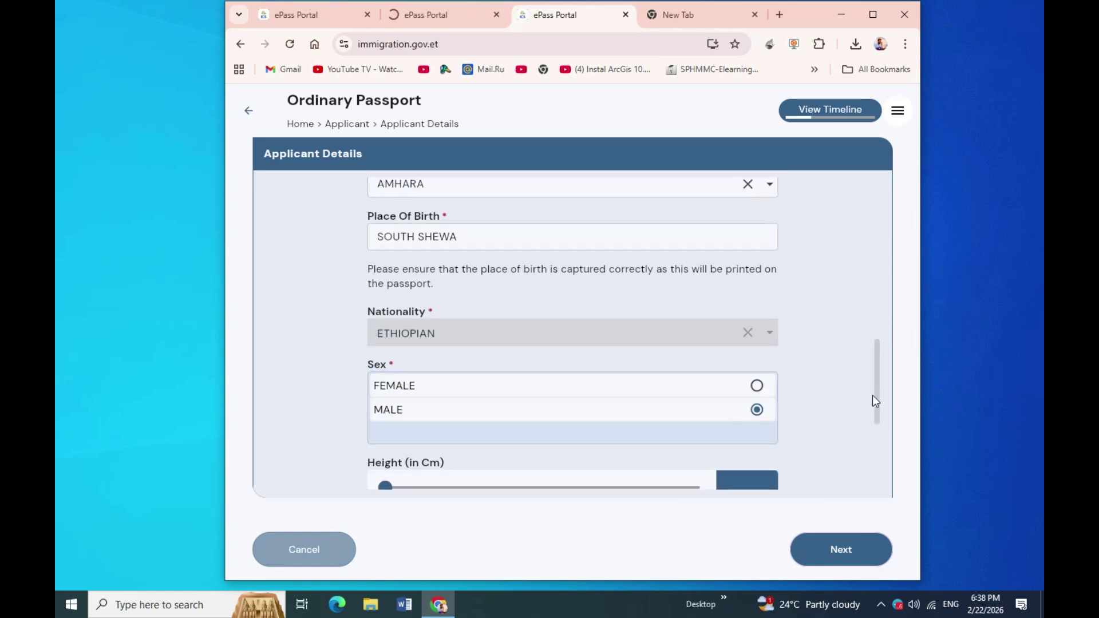
scroll(875, 400, down, 4)
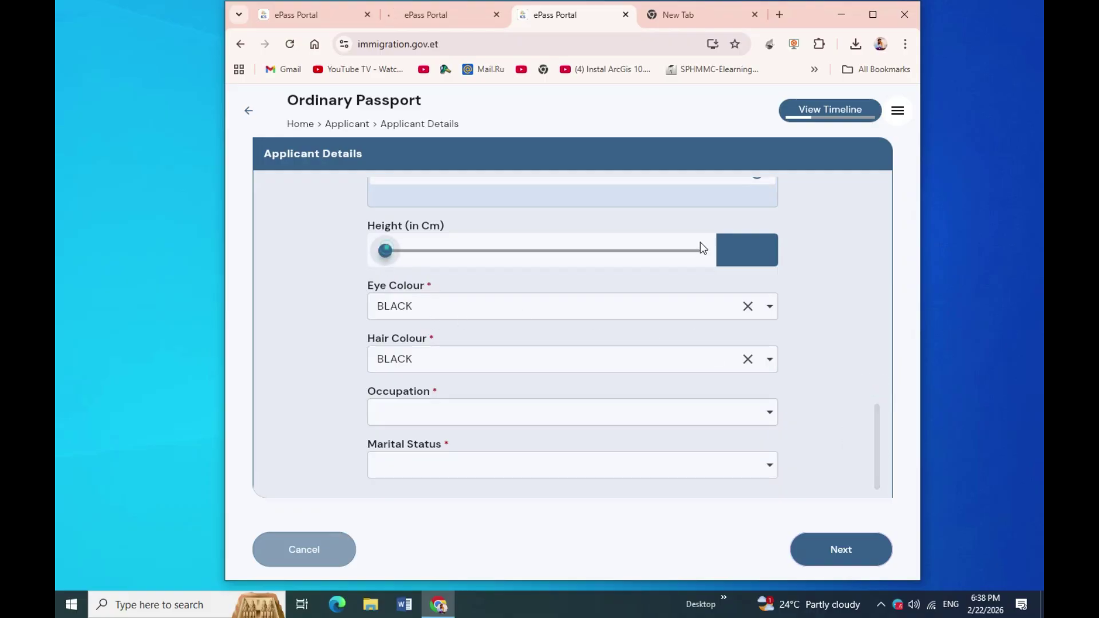
scroll(524, 253, up, 1)
drag(399, 297, 321, 311)
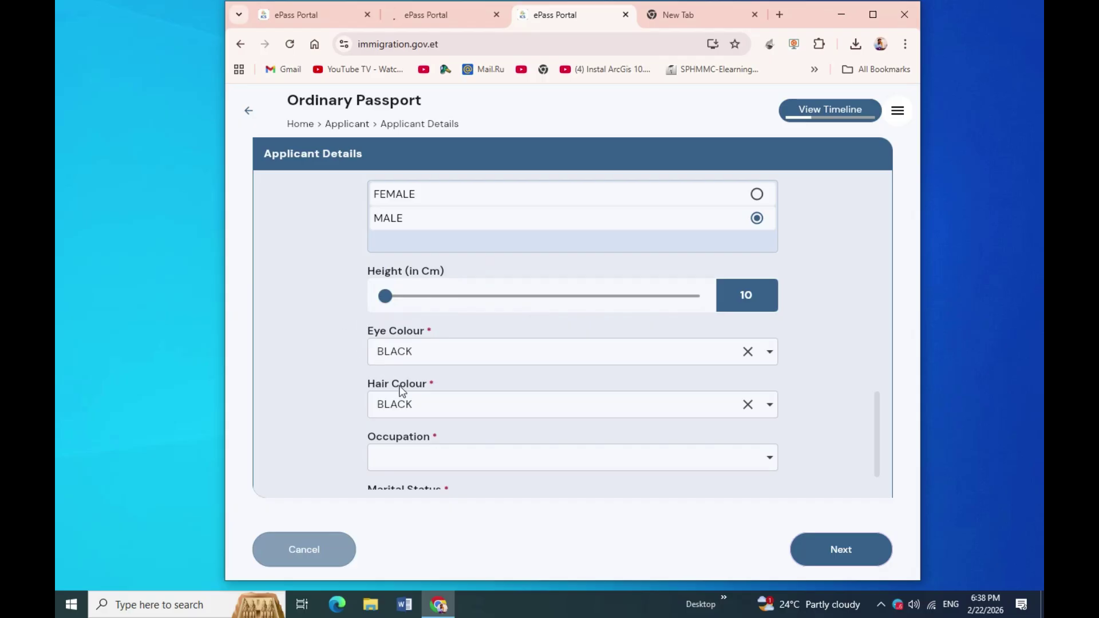
- Search the occupations for "stu" and choose STUDENT
click(764, 456)
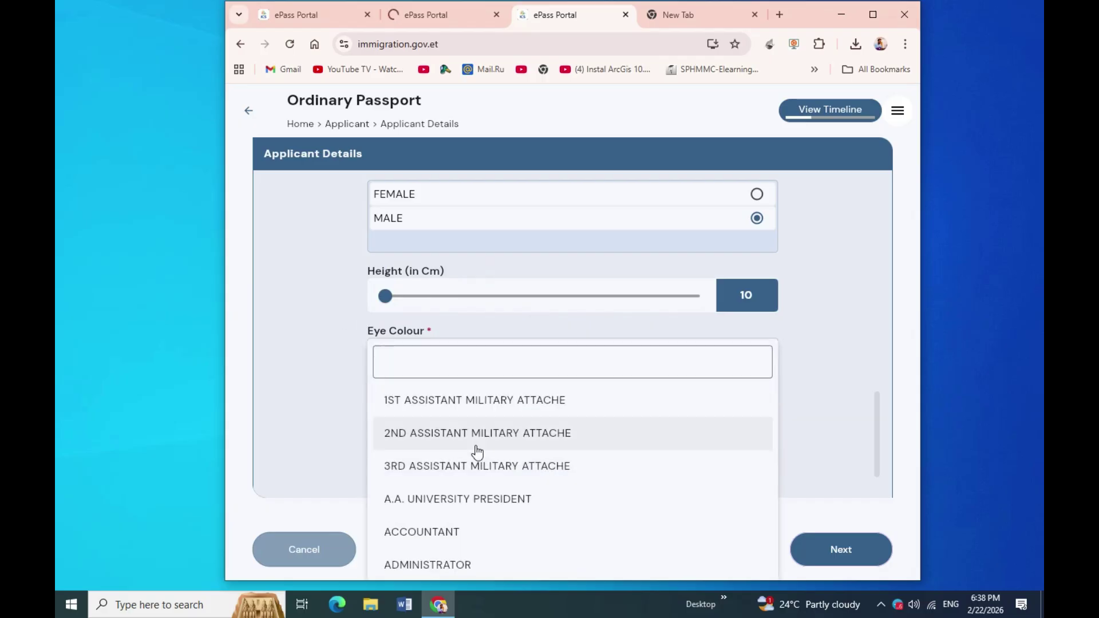
click(420, 358)
text(stu)
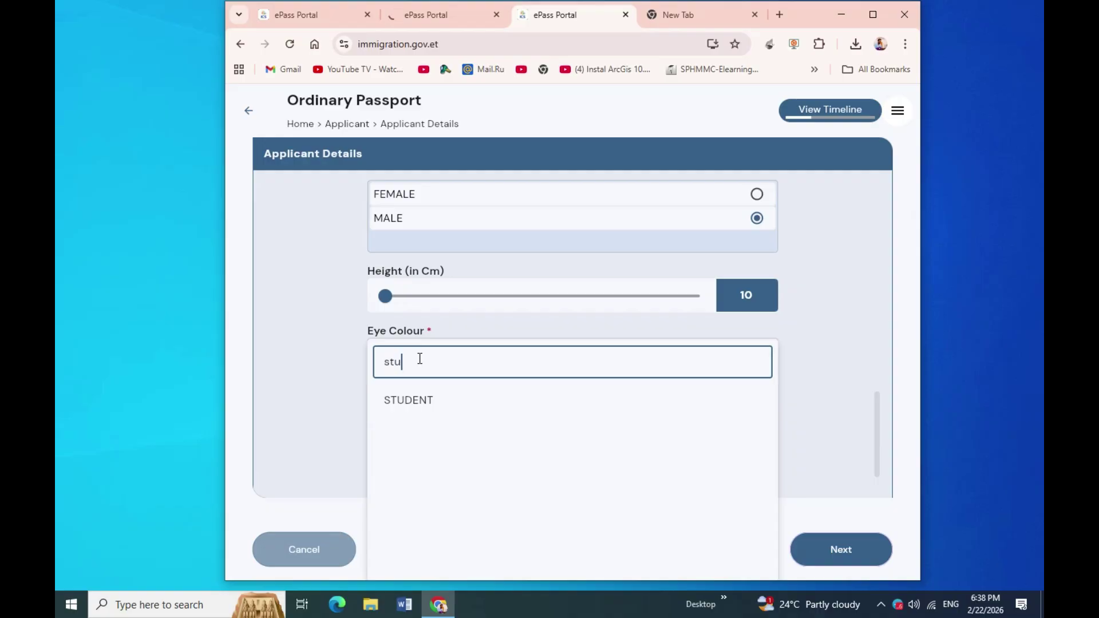
click(413, 401)
- Set the marital status to SINGLE and continue to the applicant address details
scroll(874, 463, down, 2)
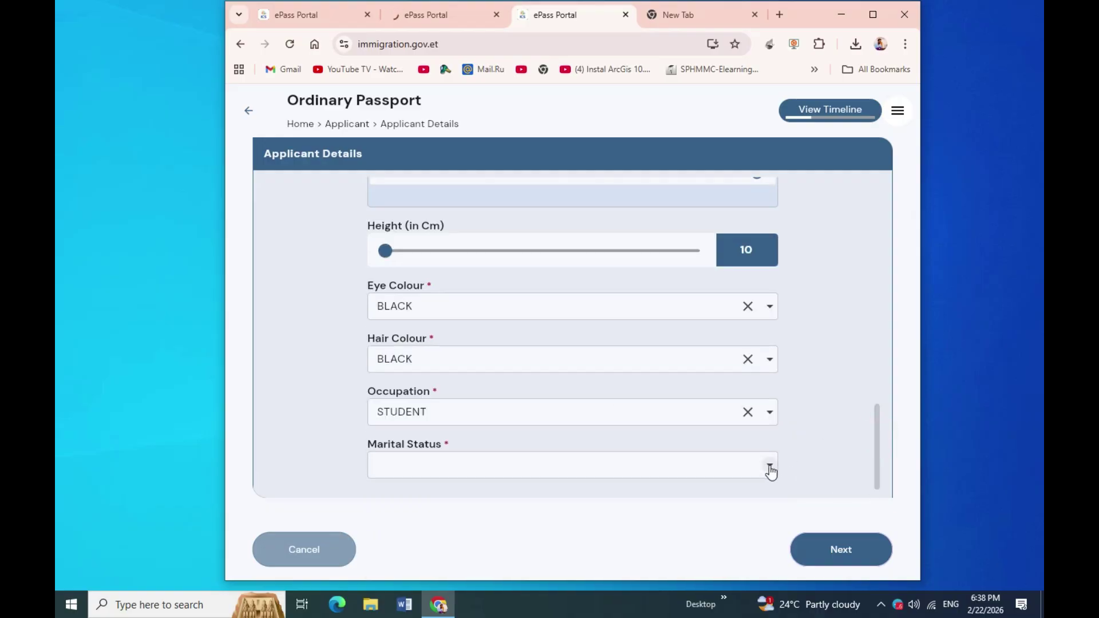
click(767, 414)
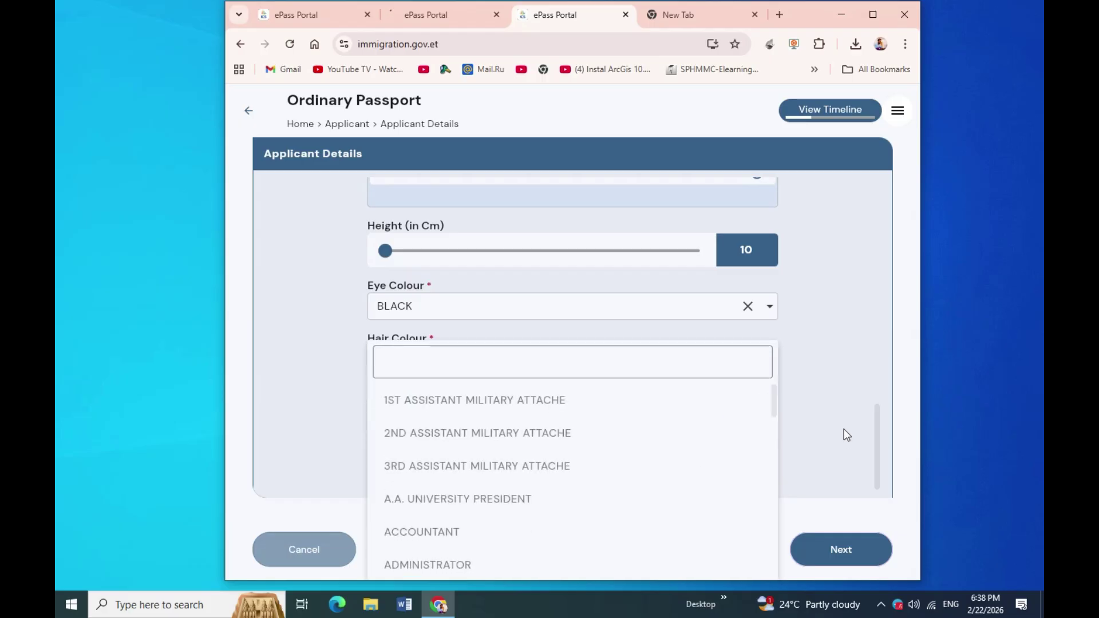
click(838, 404)
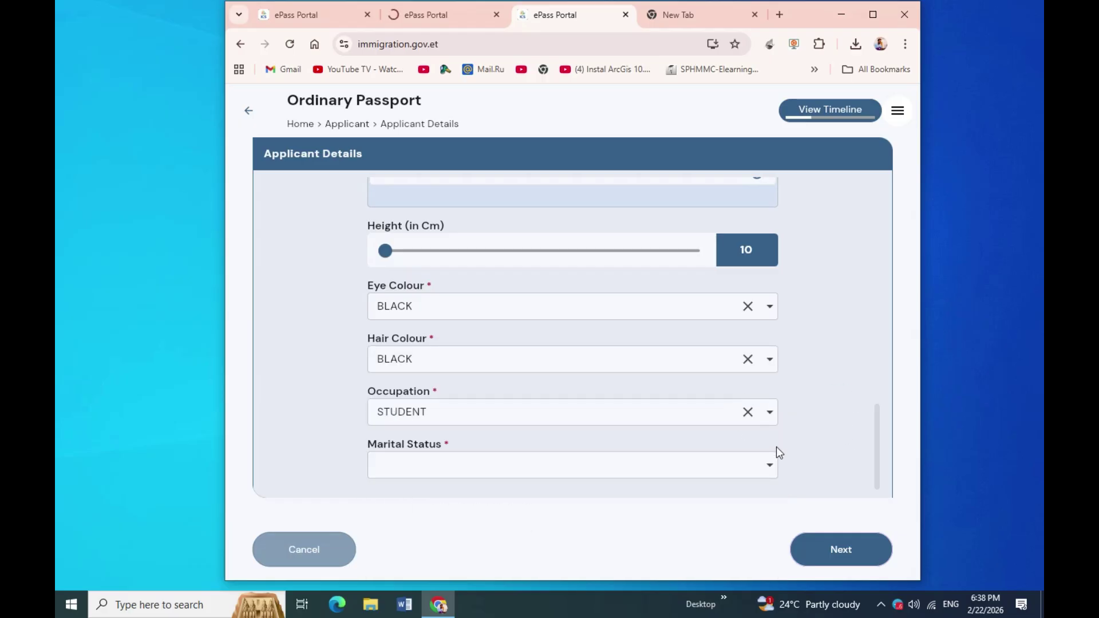
click(768, 461)
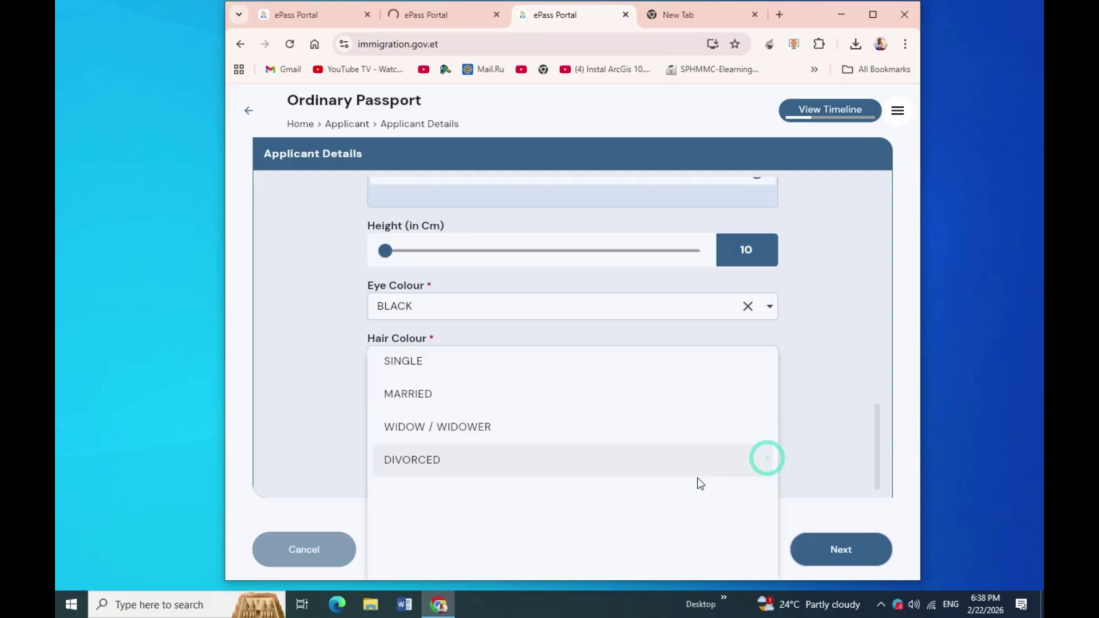
click(417, 357)
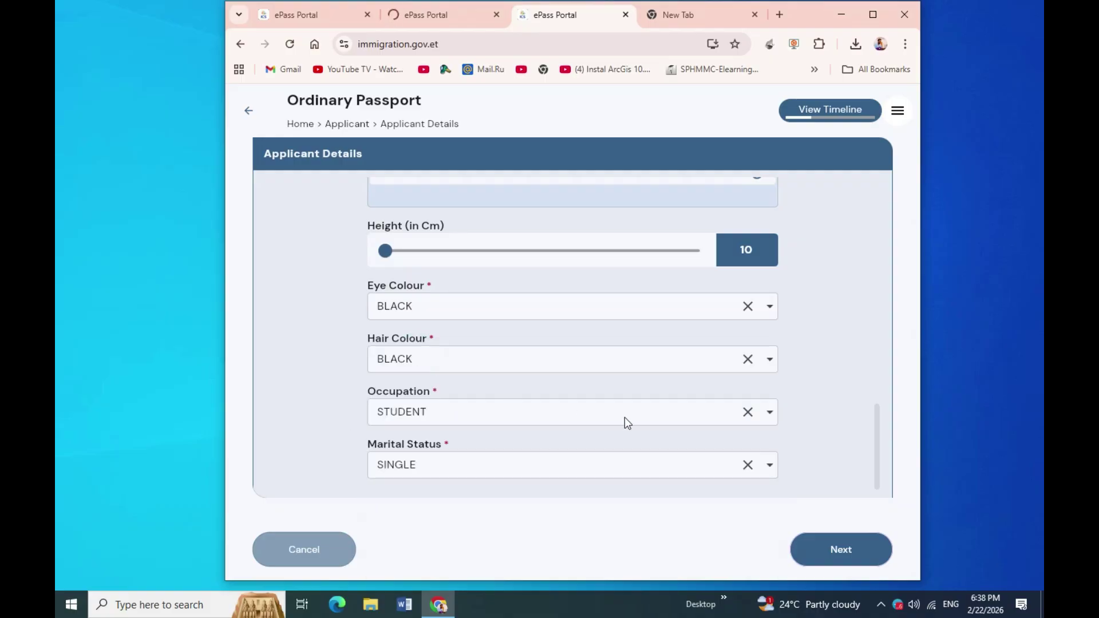
click(842, 560)
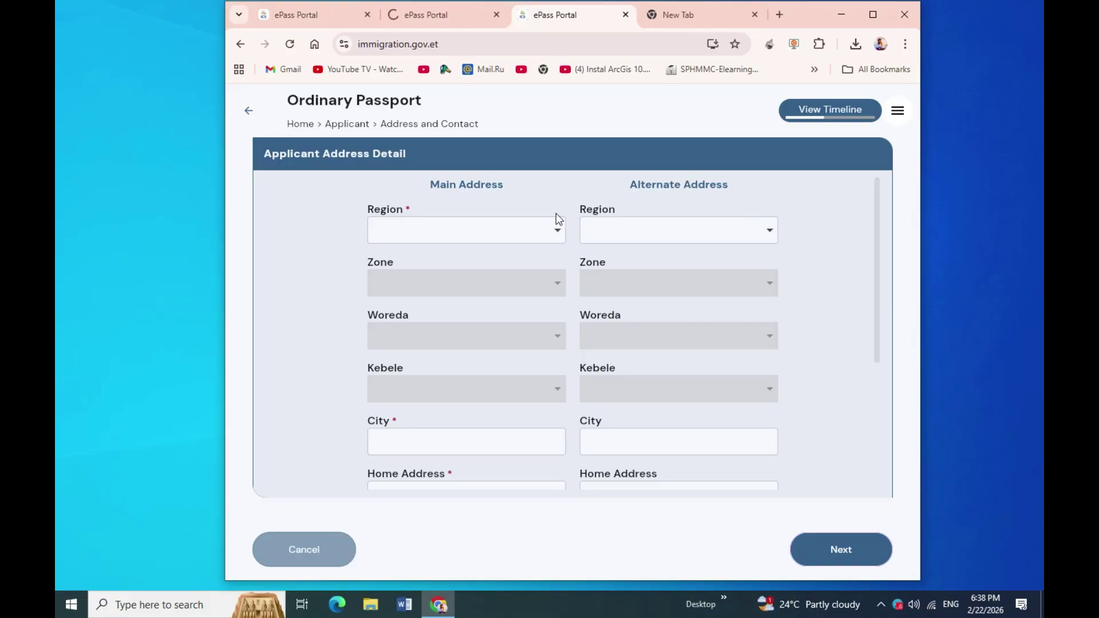
- Set the main address region to ADDIS ABABA and select the applicant's zone, woreda and kebele
click(527, 239)
click(429, 302)
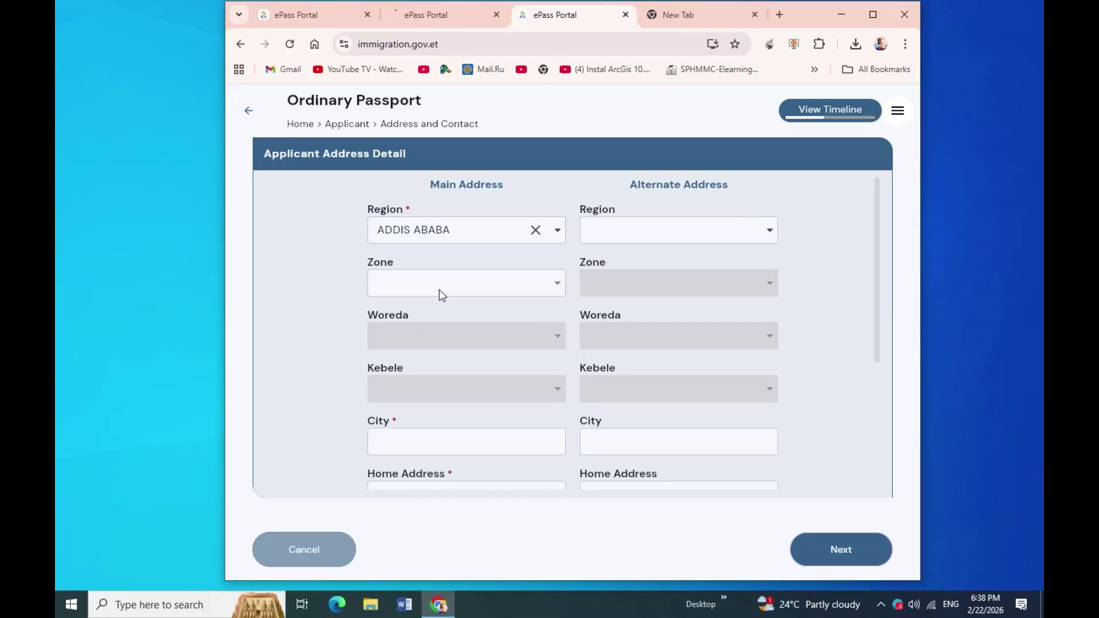
click(394, 286)
click(435, 366)
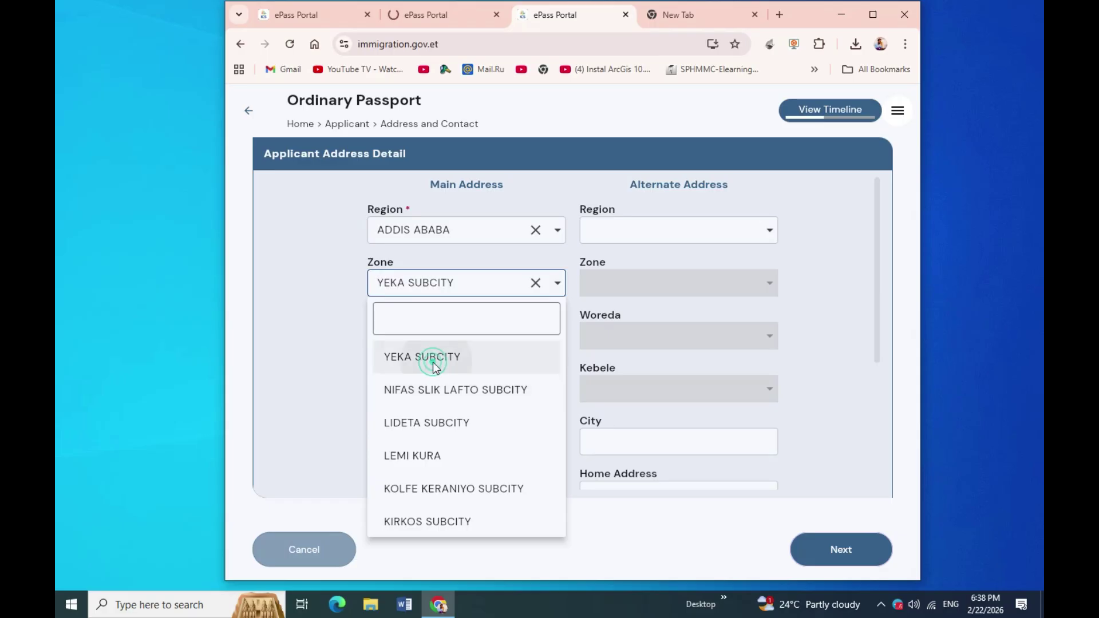
click(462, 342)
click(407, 404)
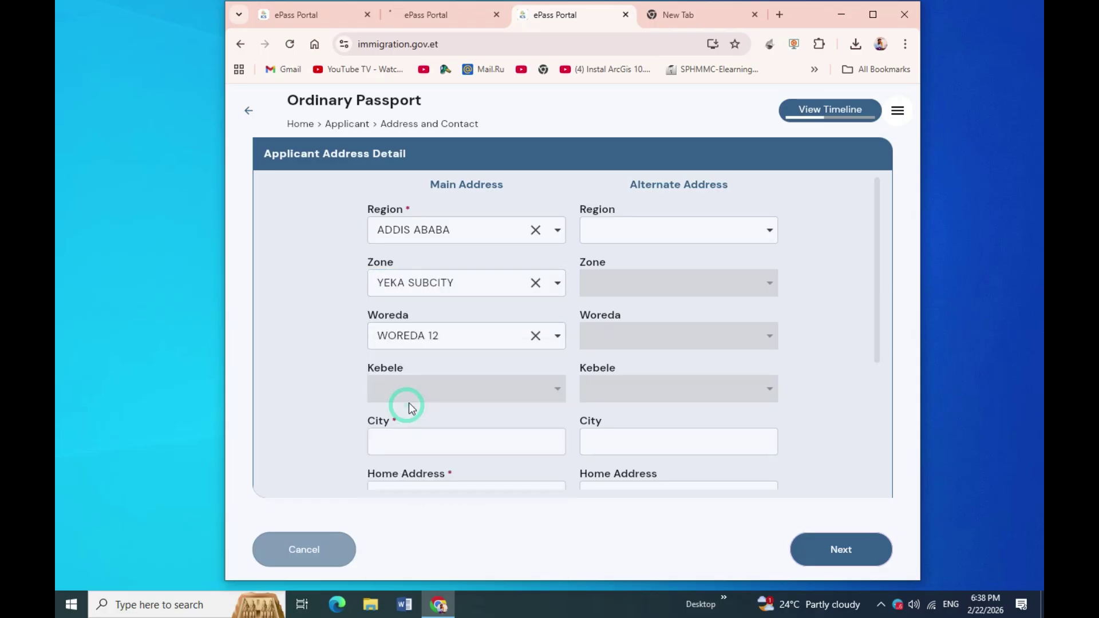
click(437, 395)
click(395, 401)
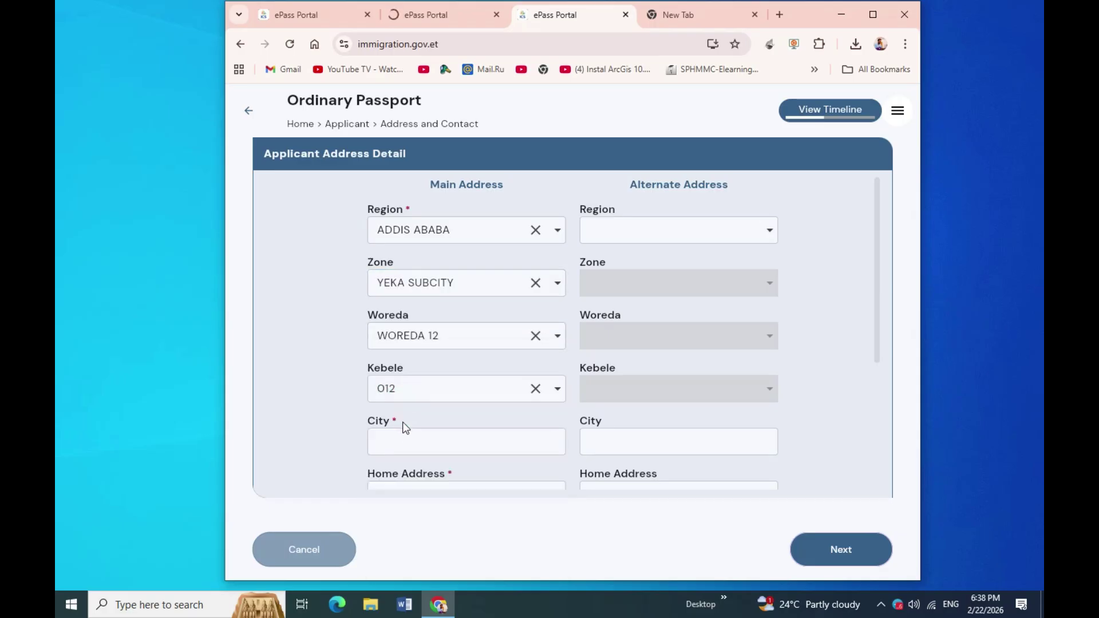
- Enter the applicant's city and home address in the main address
click(427, 439)
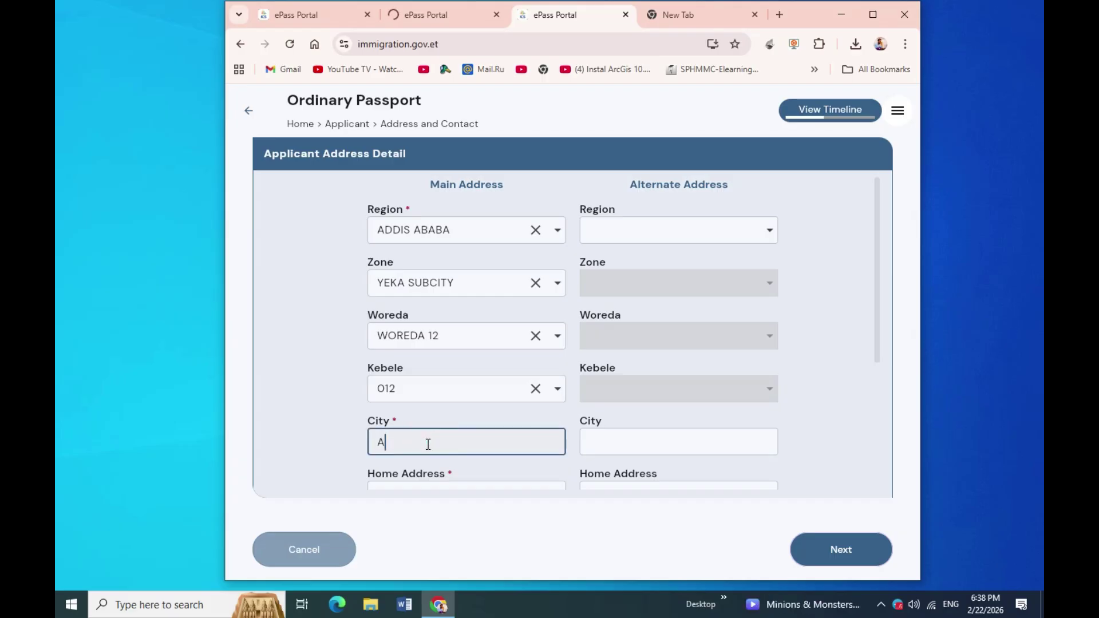
click(658, 444)
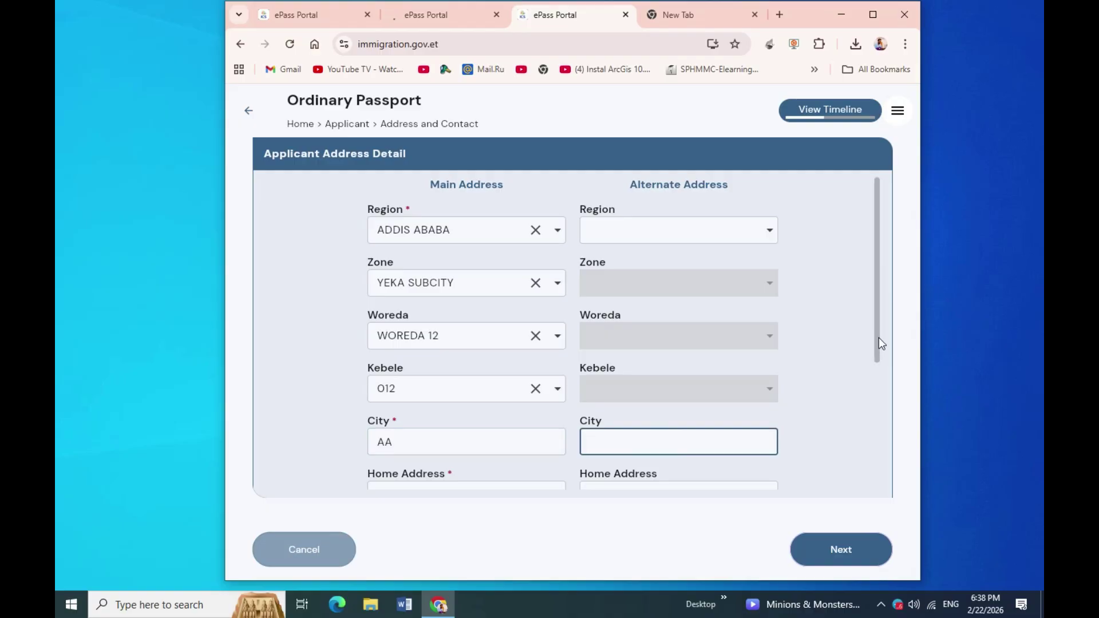
drag(877, 339, 880, 380)
click(538, 428)
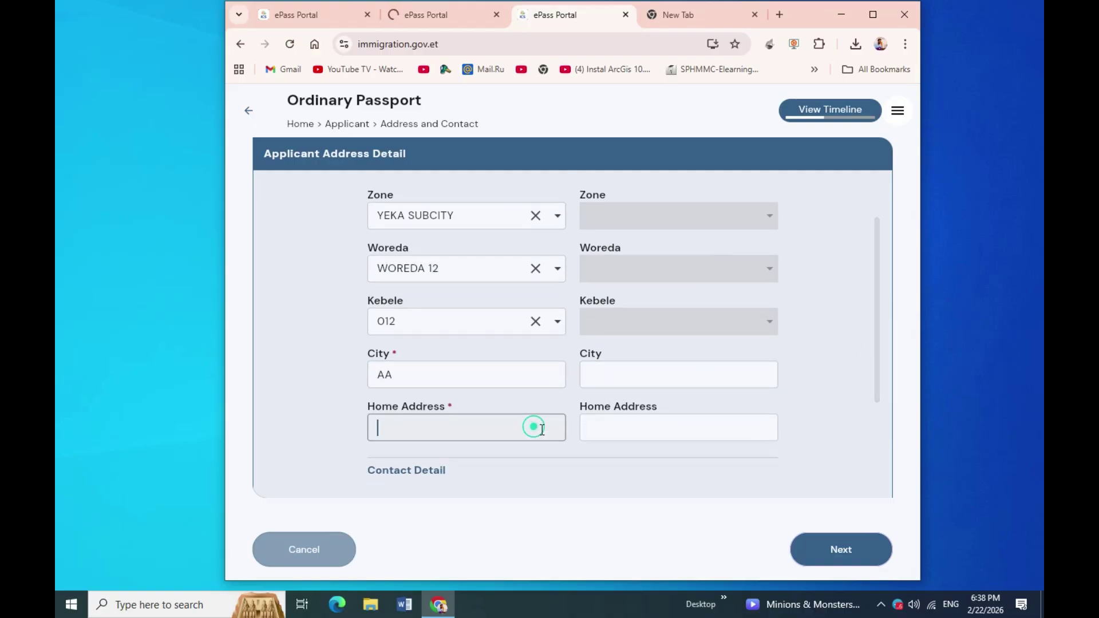
click(509, 428)
text(TAFO)
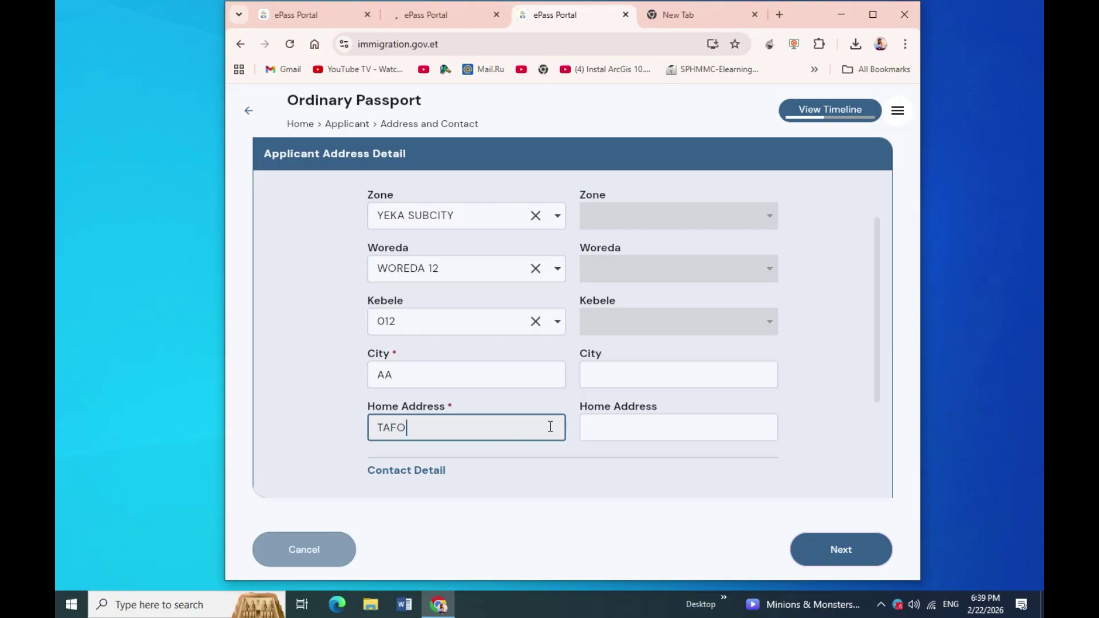
click(444, 479)
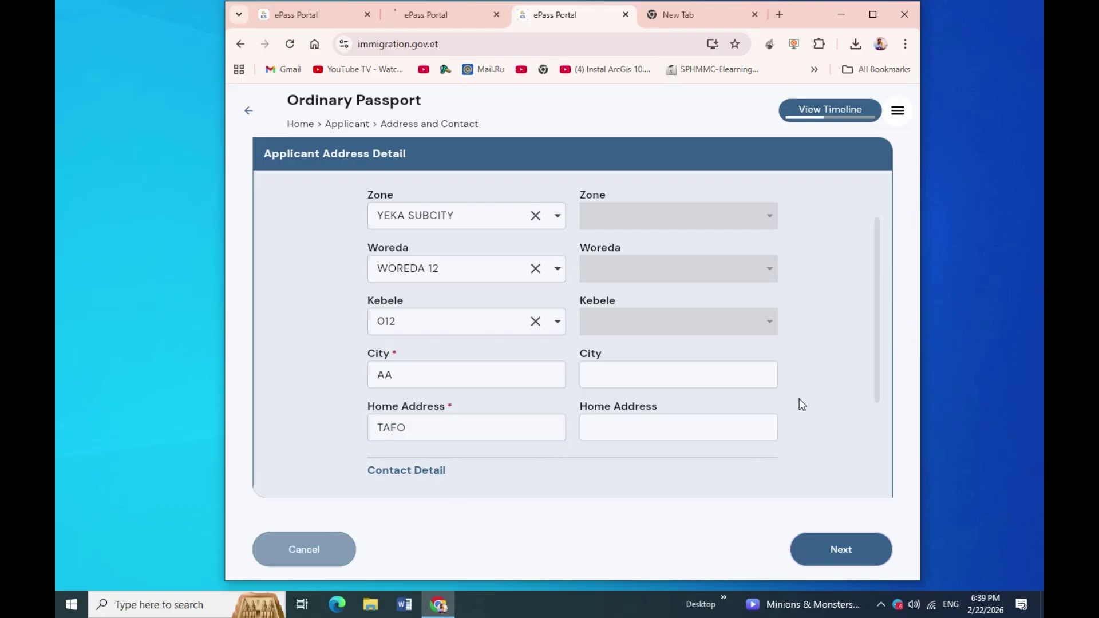
- Review the applicant's contact details and continue to the document upload
drag(877, 380, 877, 450)
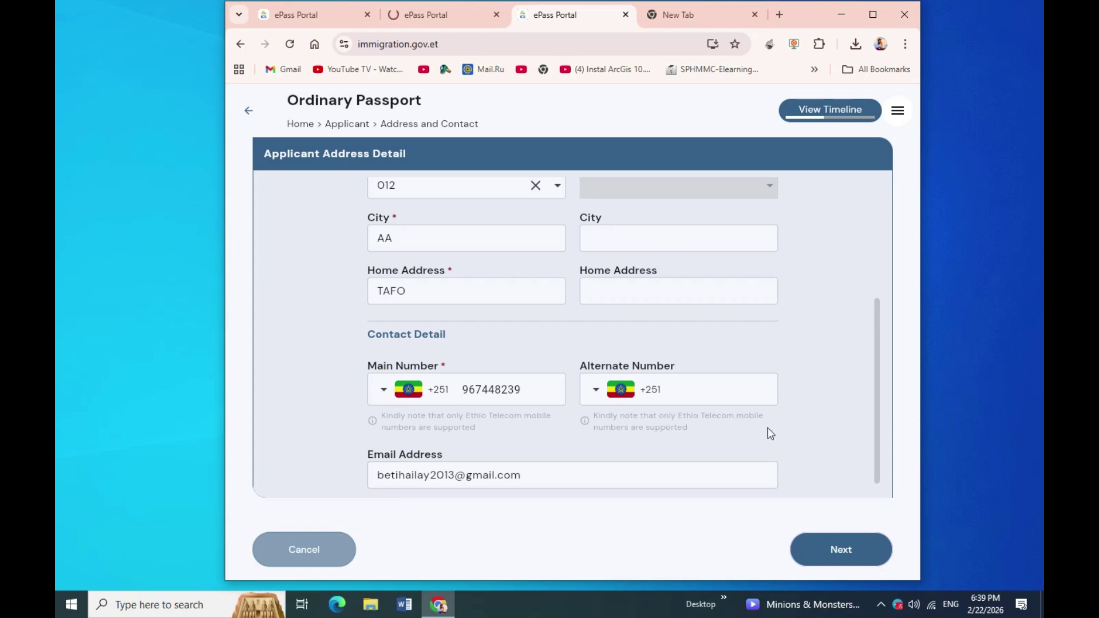
scroll(878, 452, down, 1)
click(849, 551)
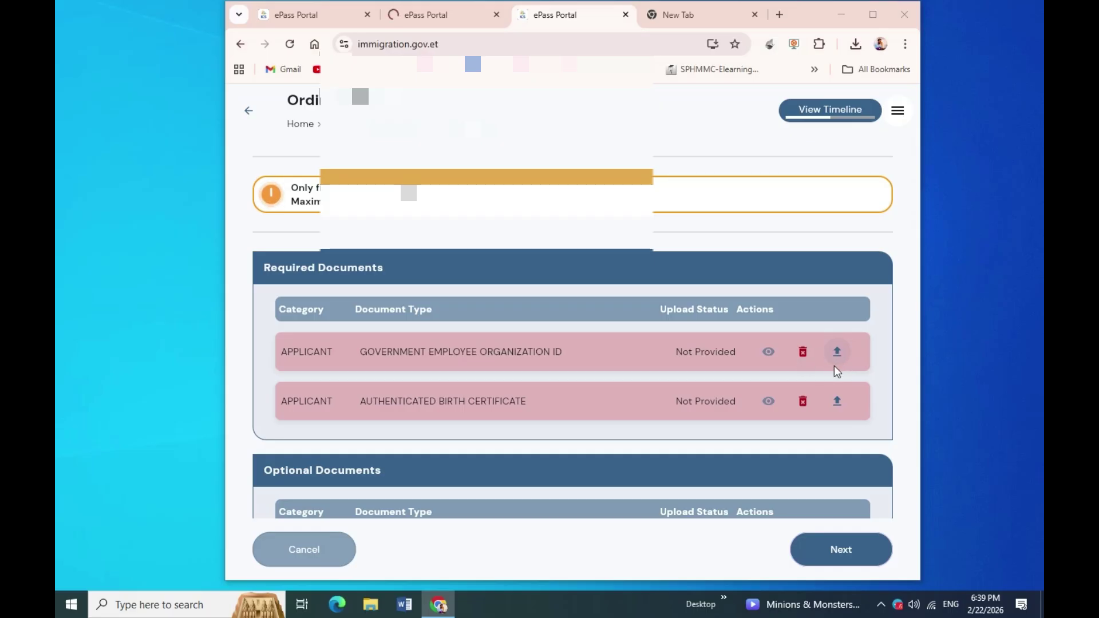
- Upload the RTT image as the government employee organization ID and accept its preview
click(835, 365)
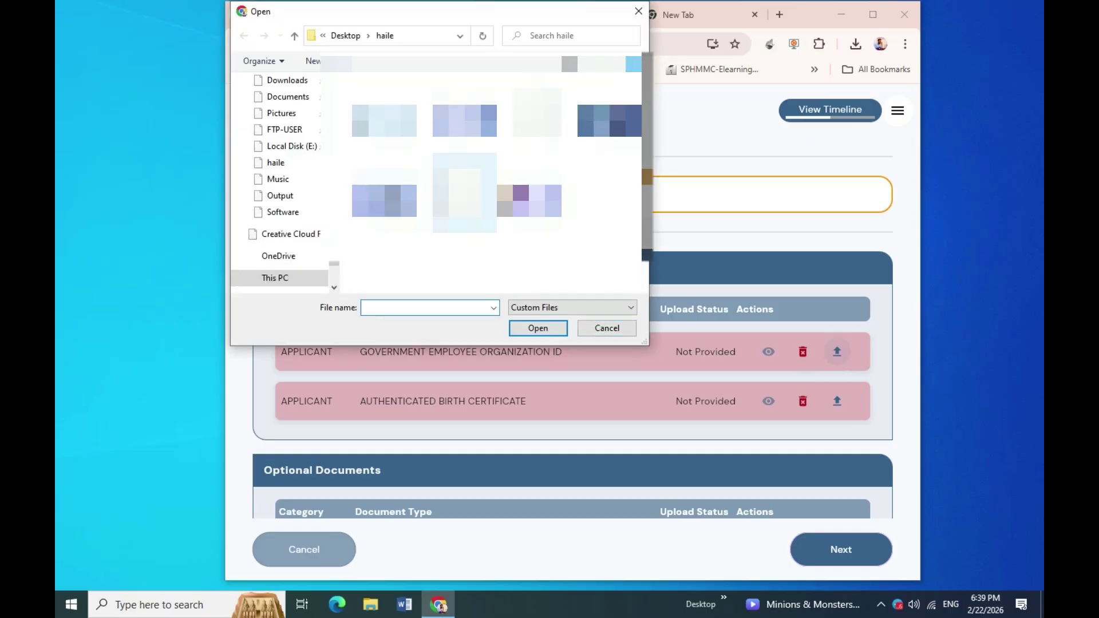
click(536, 120)
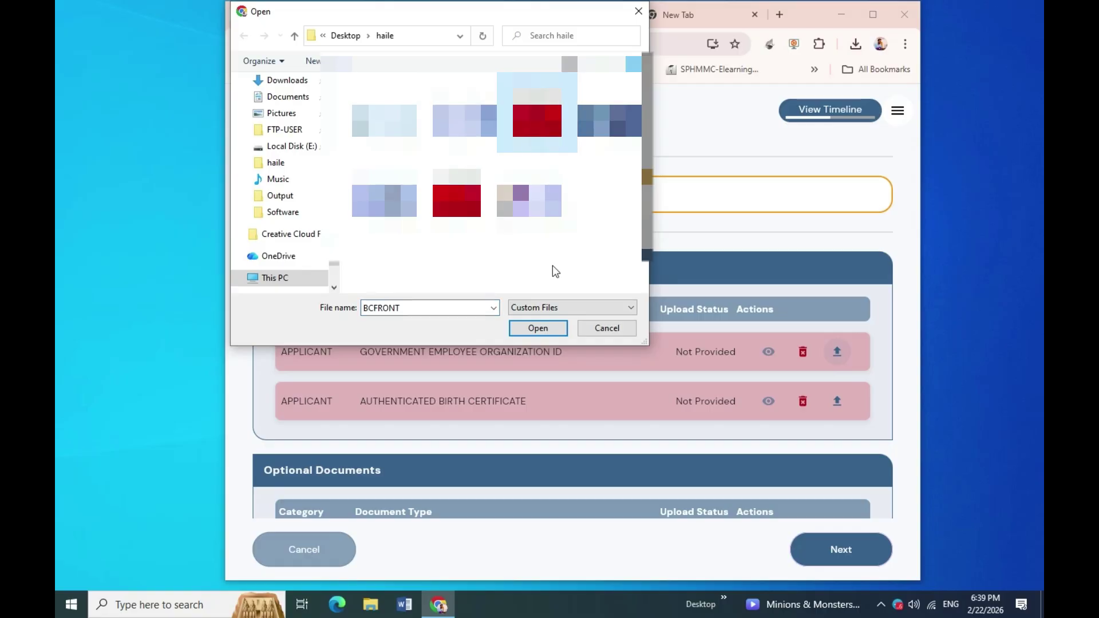
click(535, 231)
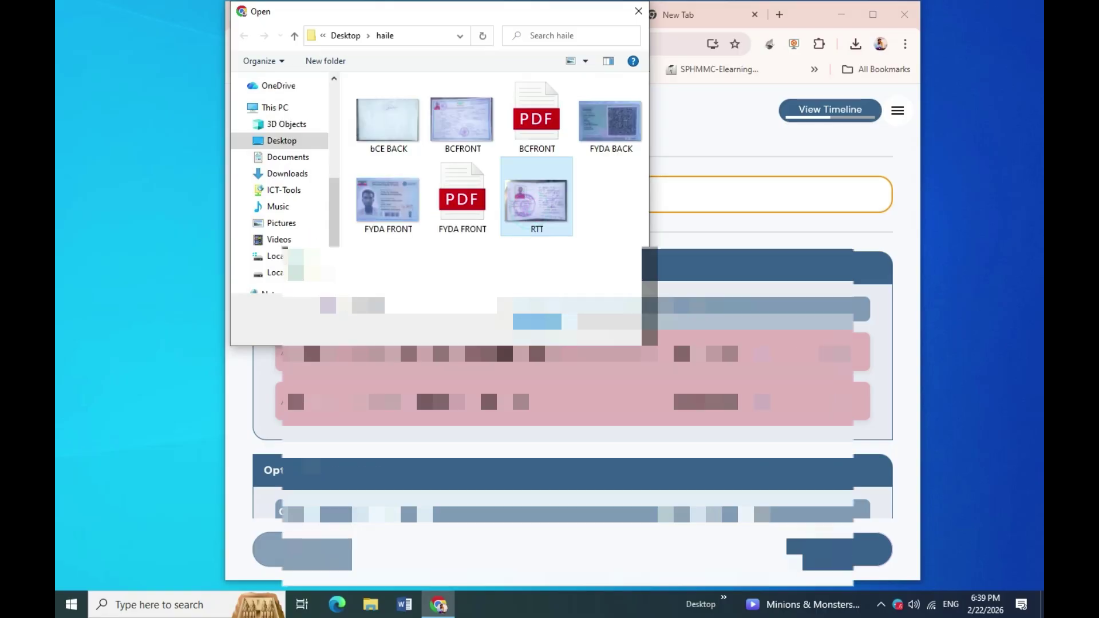
click(537, 321)
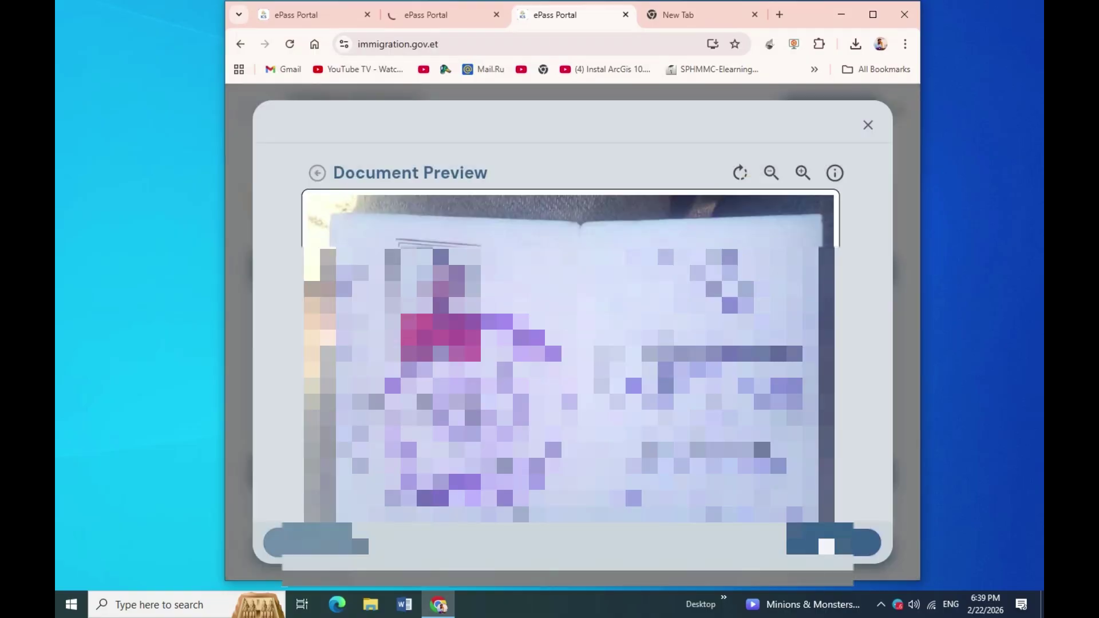
click(824, 545)
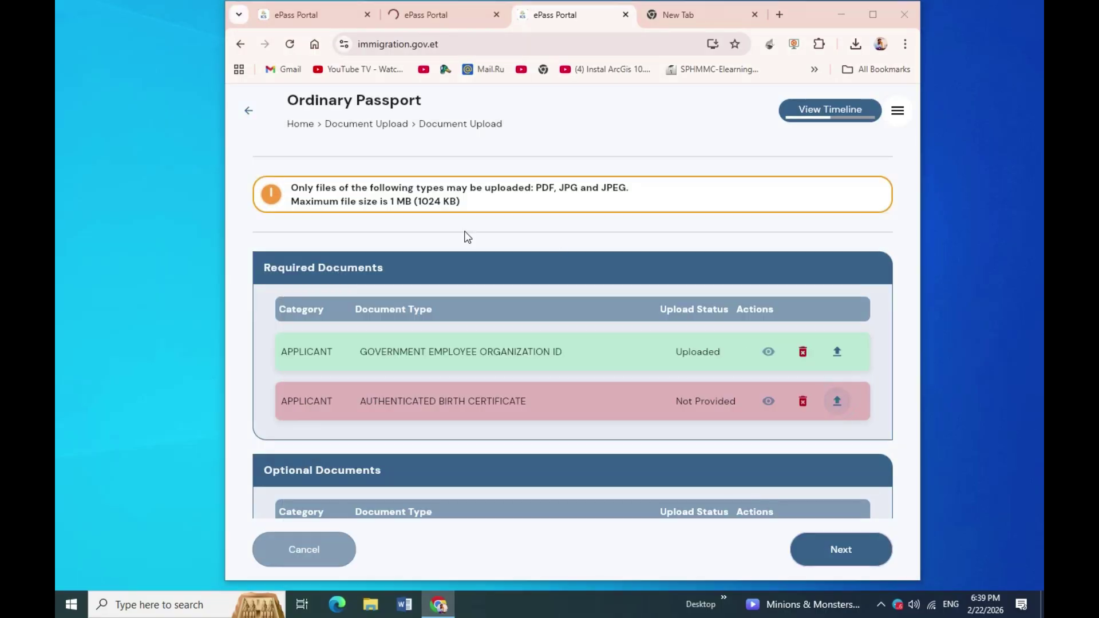
- Upload the BCFRONT PDF as the authenticated birth certificate and continue to the appointment scheduling
click(535, 123)
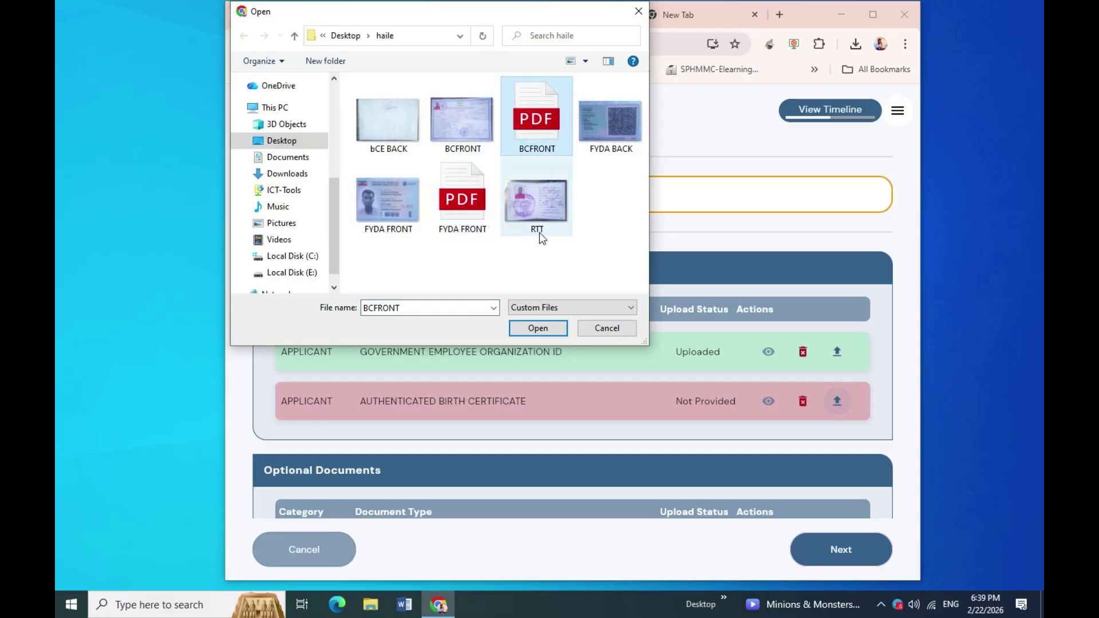
click(538, 328)
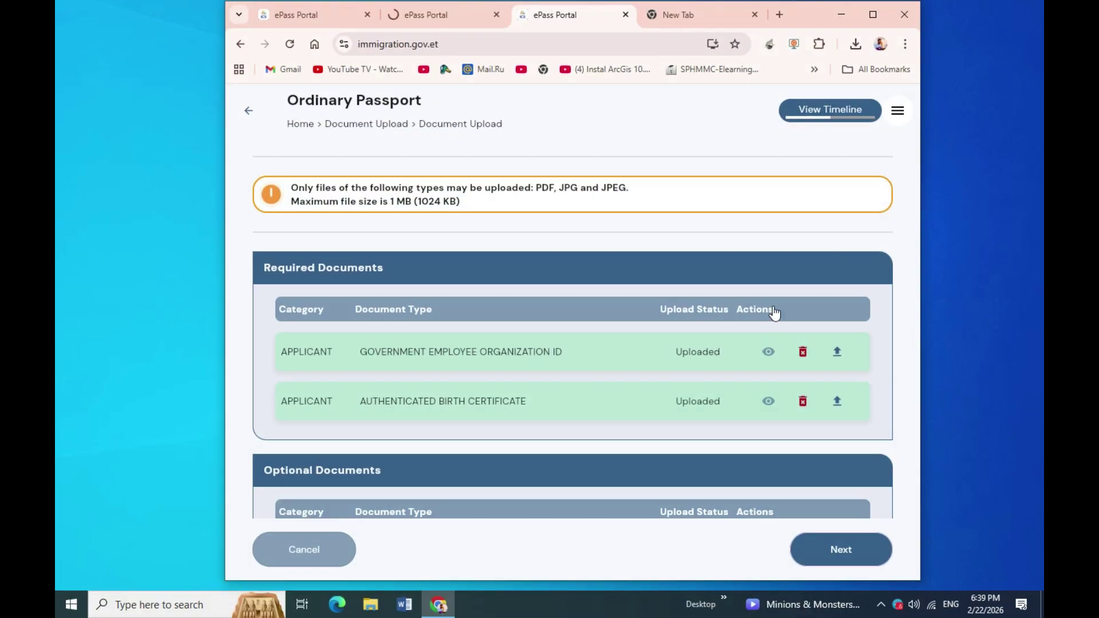
click(861, 548)
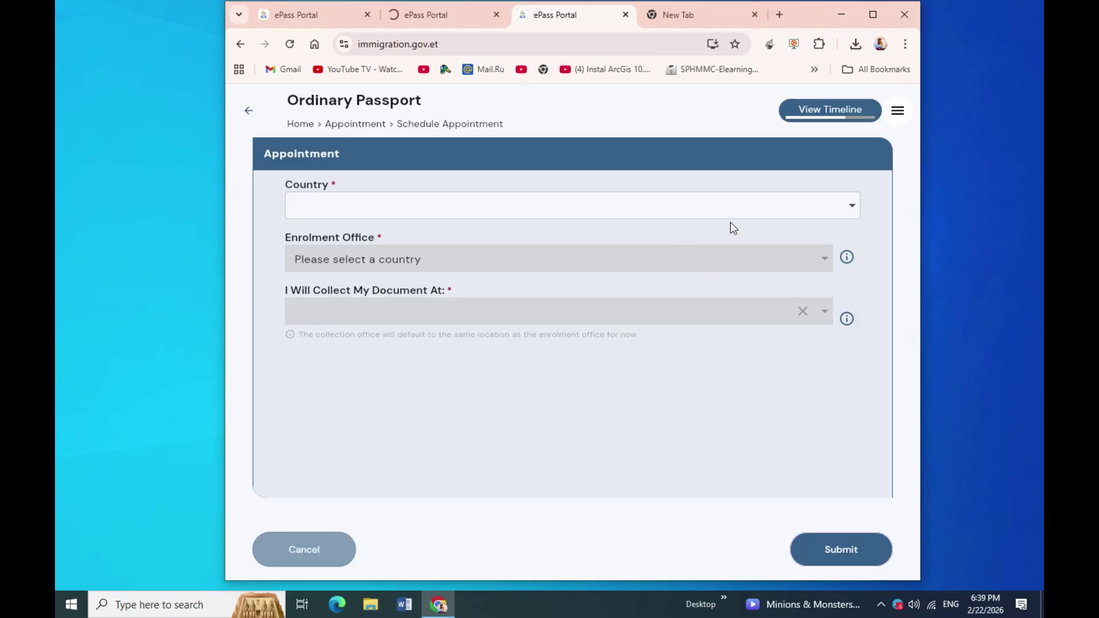
- Set the appointment country to ETHIOPIA and the enrolment office to AKAKI KALITI
click(736, 206)
click(338, 286)
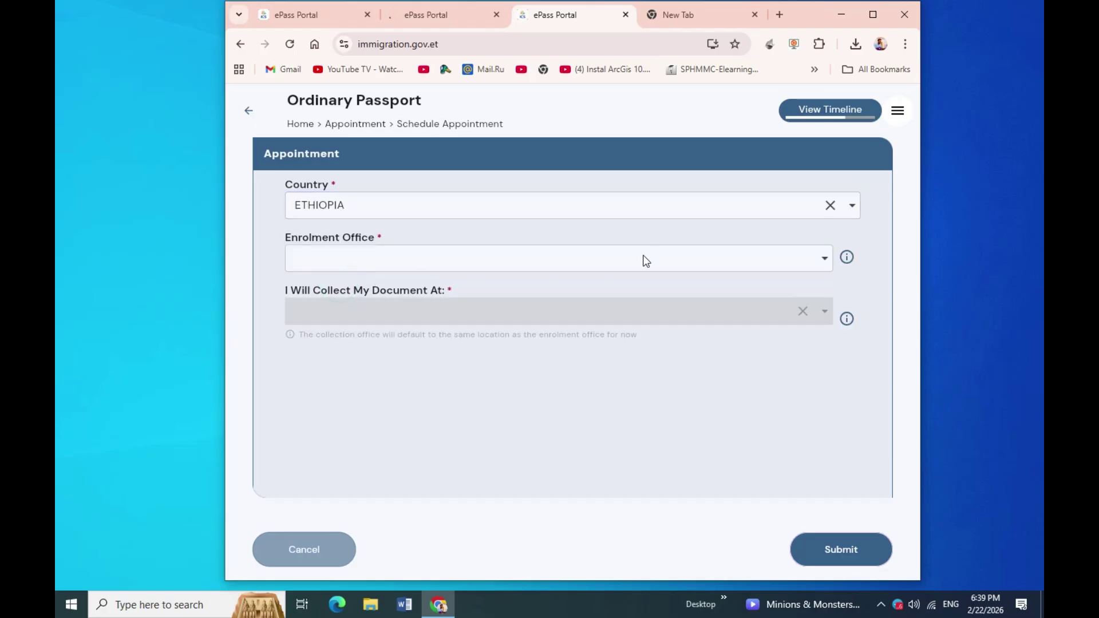
click(654, 259)
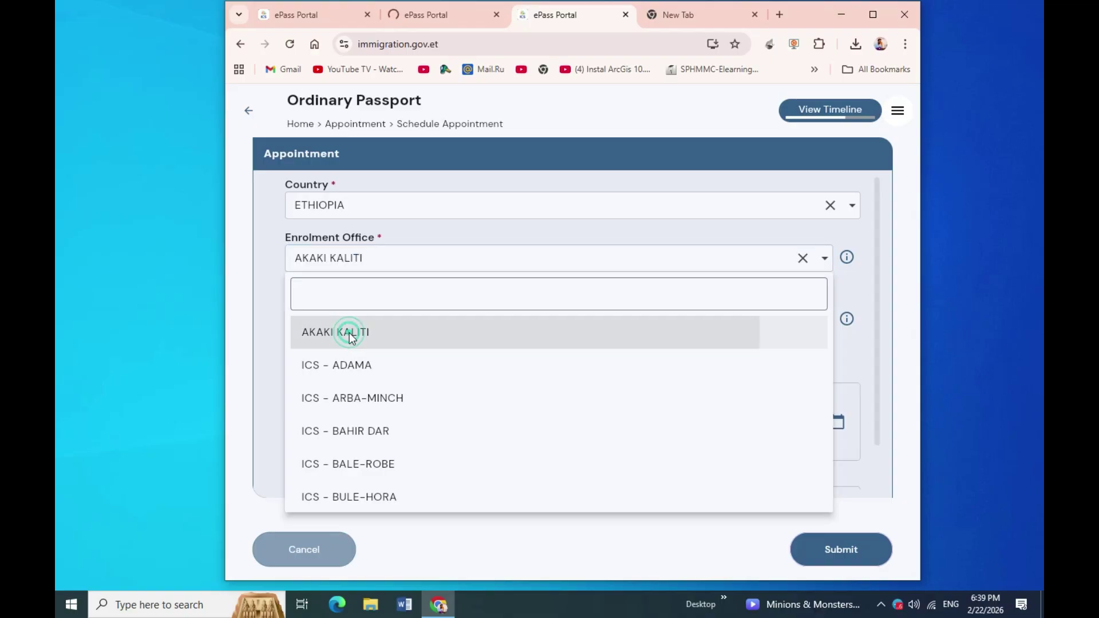
click(350, 337)
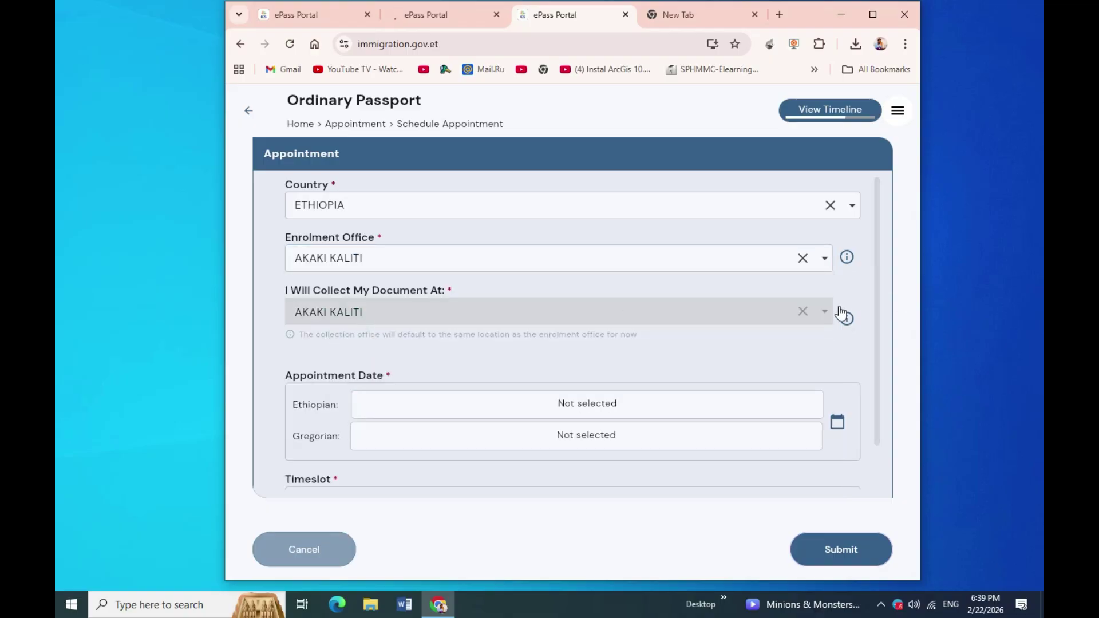
- Set the appointment date to 05/08/2018 using the Ethiopian calendar
click(838, 423)
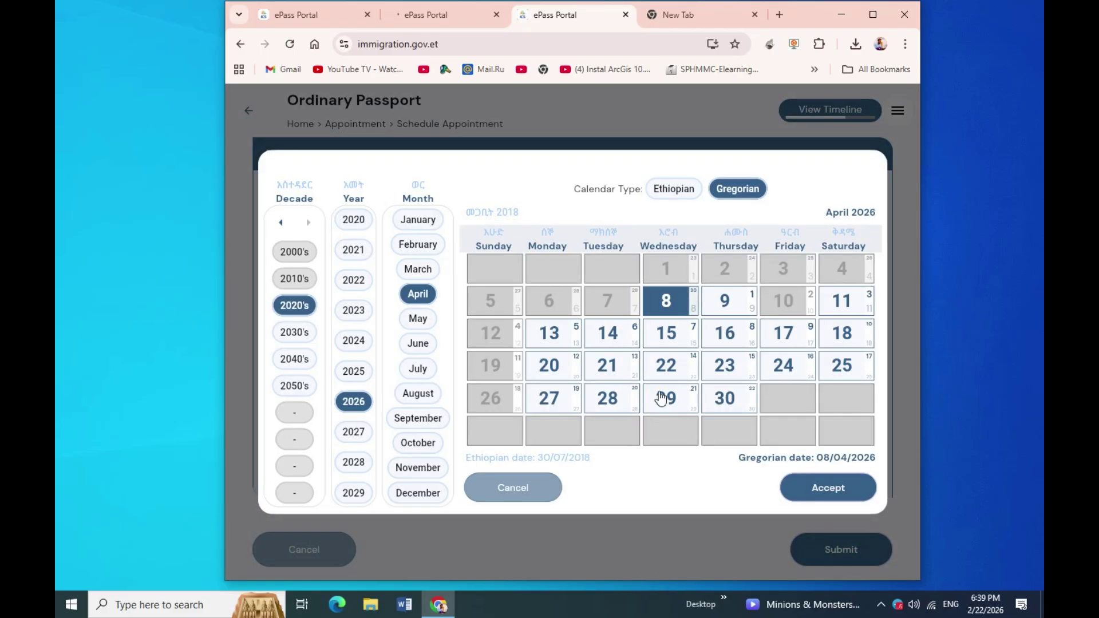
click(652, 195)
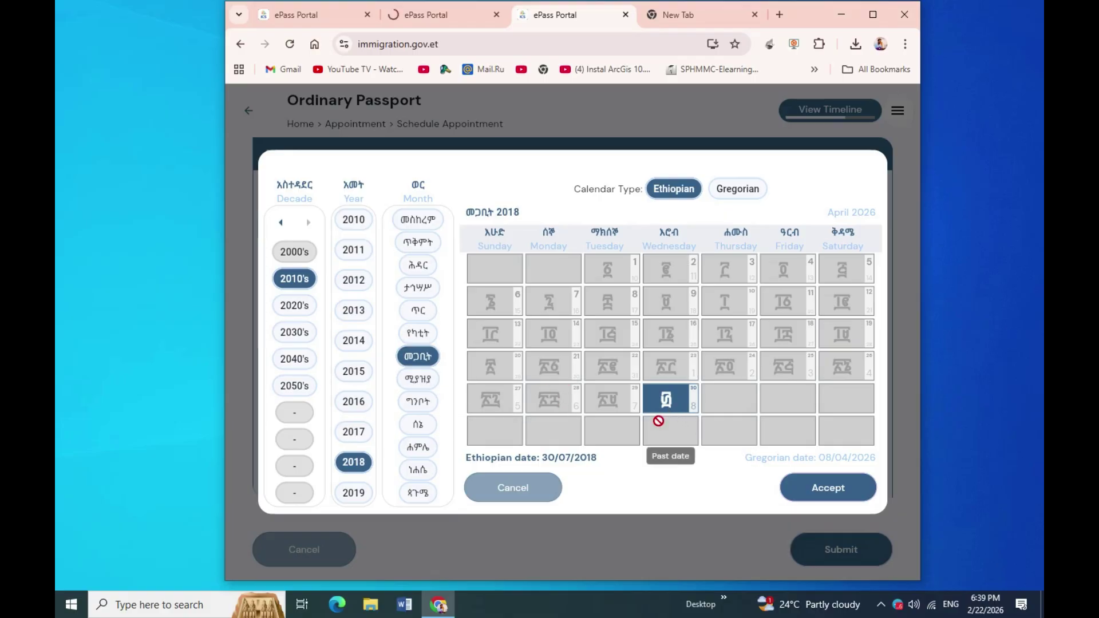
click(421, 381)
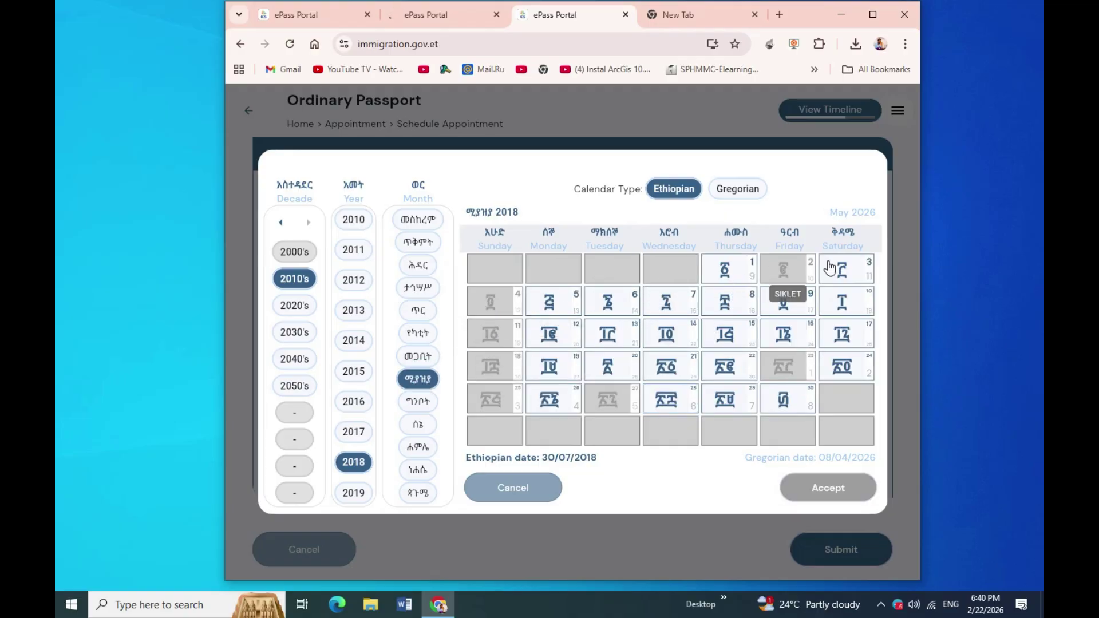
click(553, 308)
click(830, 491)
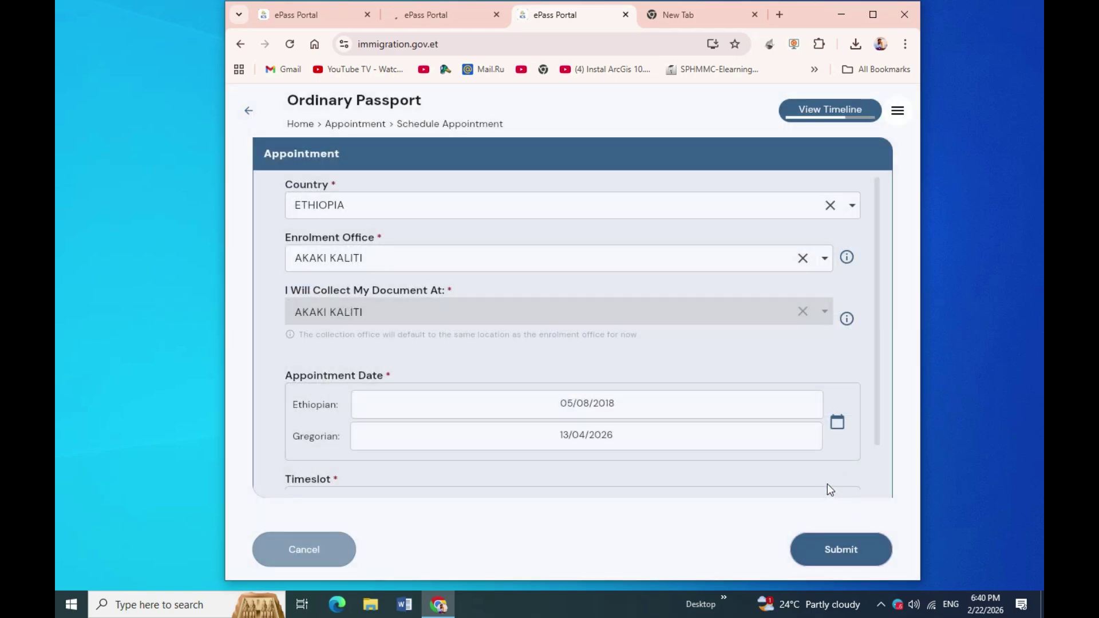
- Try to choose a time slot for the chosen date at the AKAKI KALITI office
drag(878, 427, 876, 482)
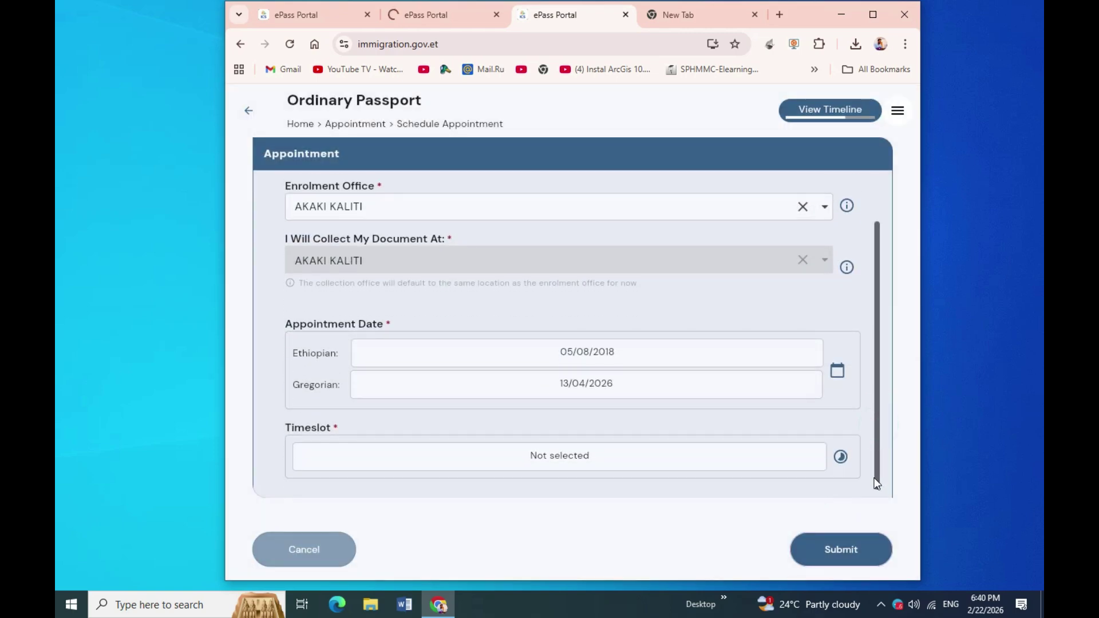
click(840, 456)
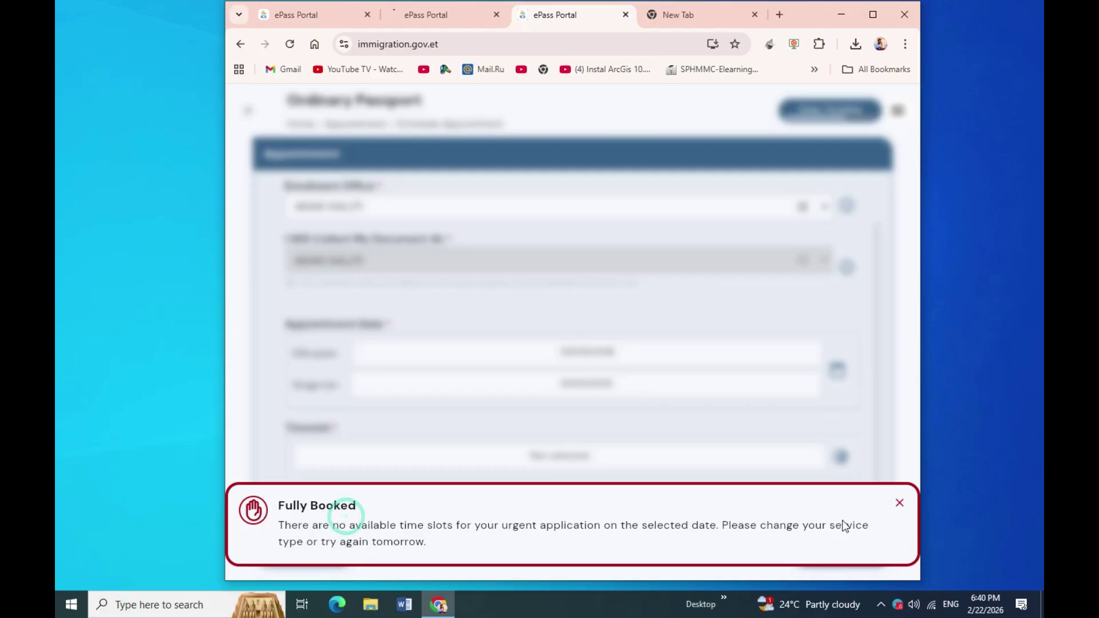
click(899, 503)
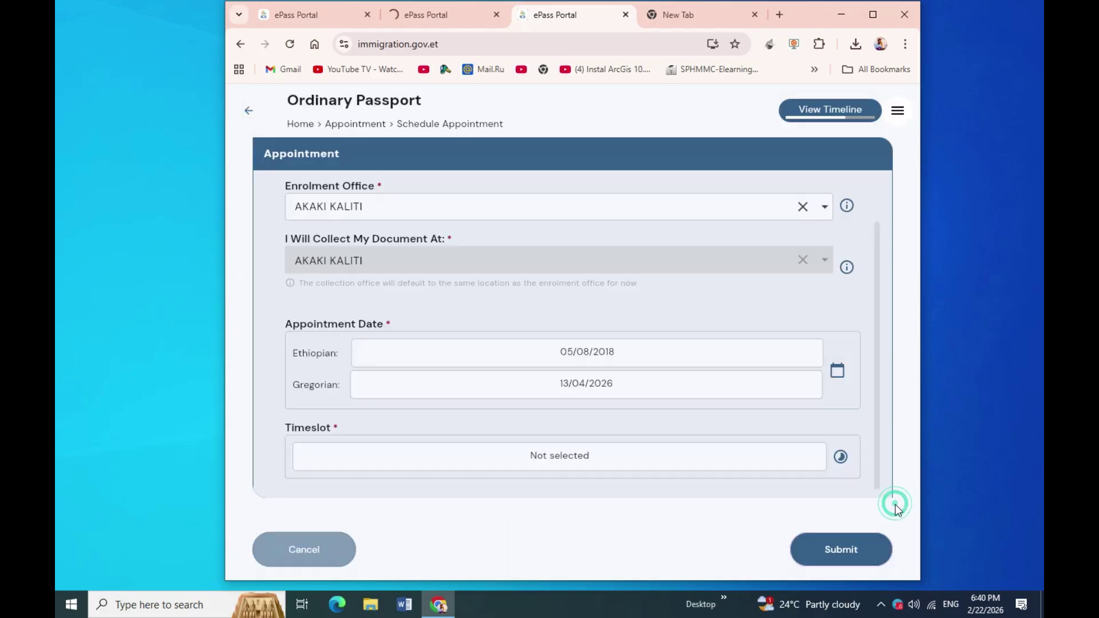
- Replace the enrolment office with LEMI KURA, searching the offices for "le"
click(803, 207)
click(824, 207)
click(337, 243)
text(le)
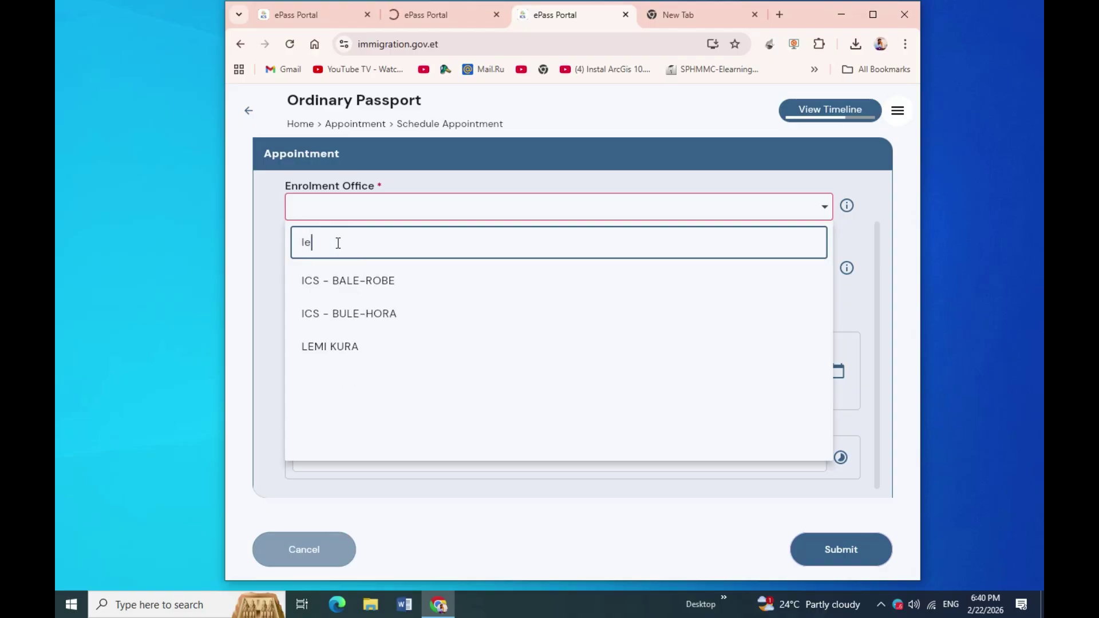
click(319, 353)
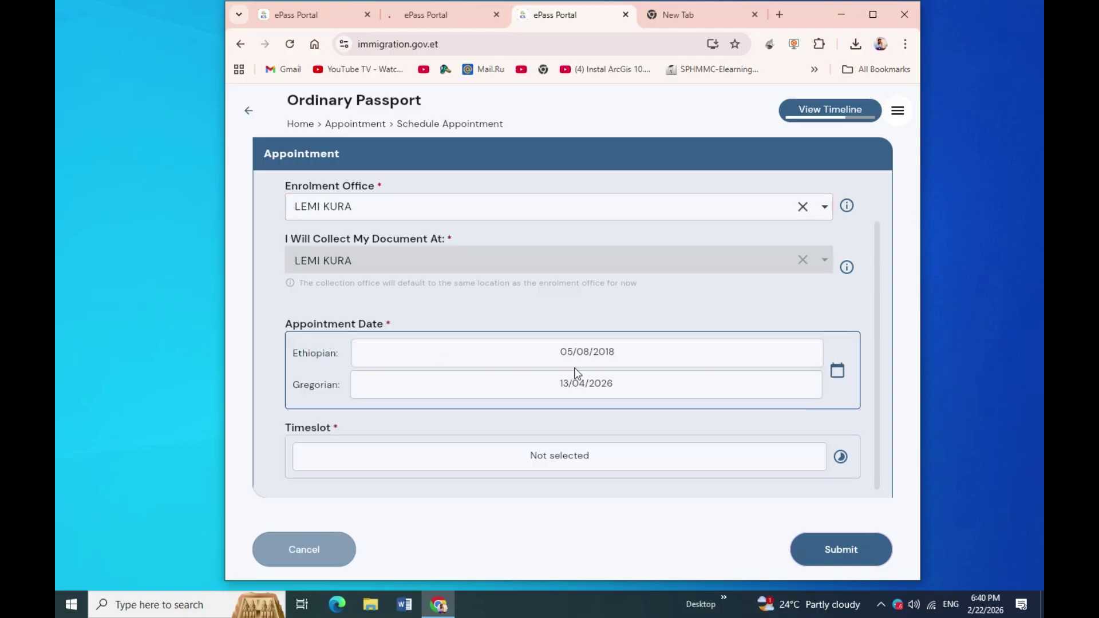
- Choose the 9:00 AM - 10:00 AM time slot and schedule the appointment
click(840, 456)
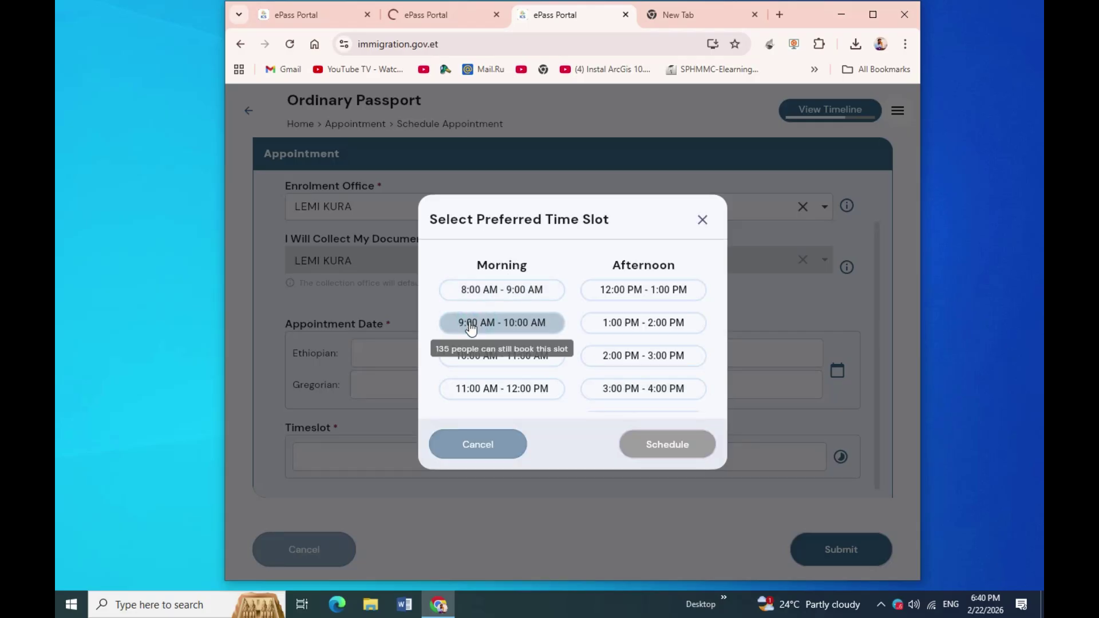
click(499, 324)
click(651, 447)
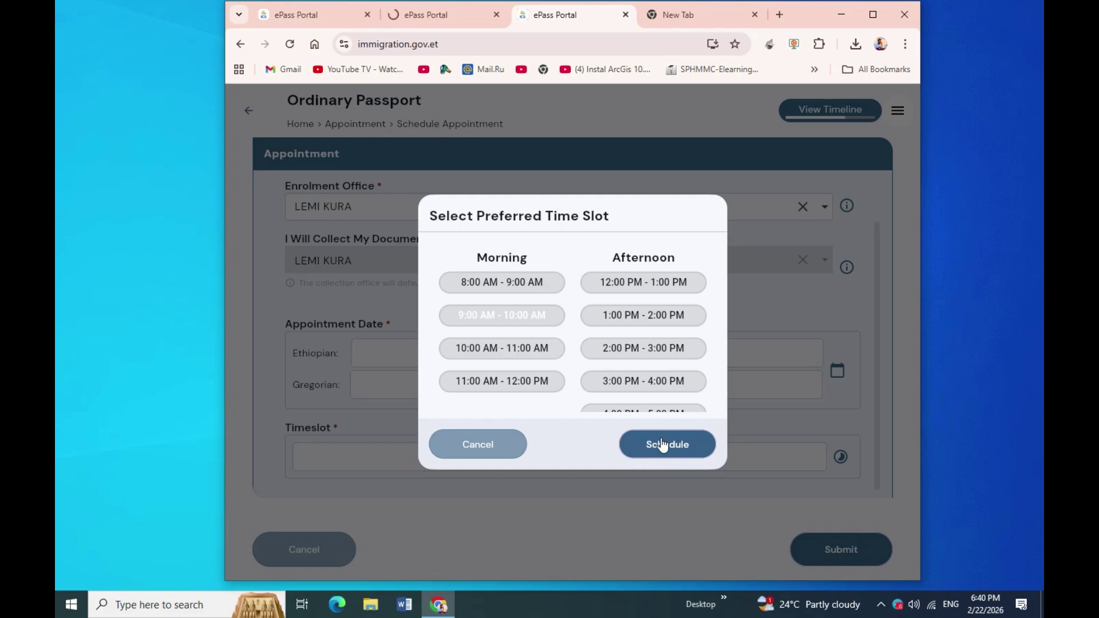
click(662, 446)
click(306, 17)
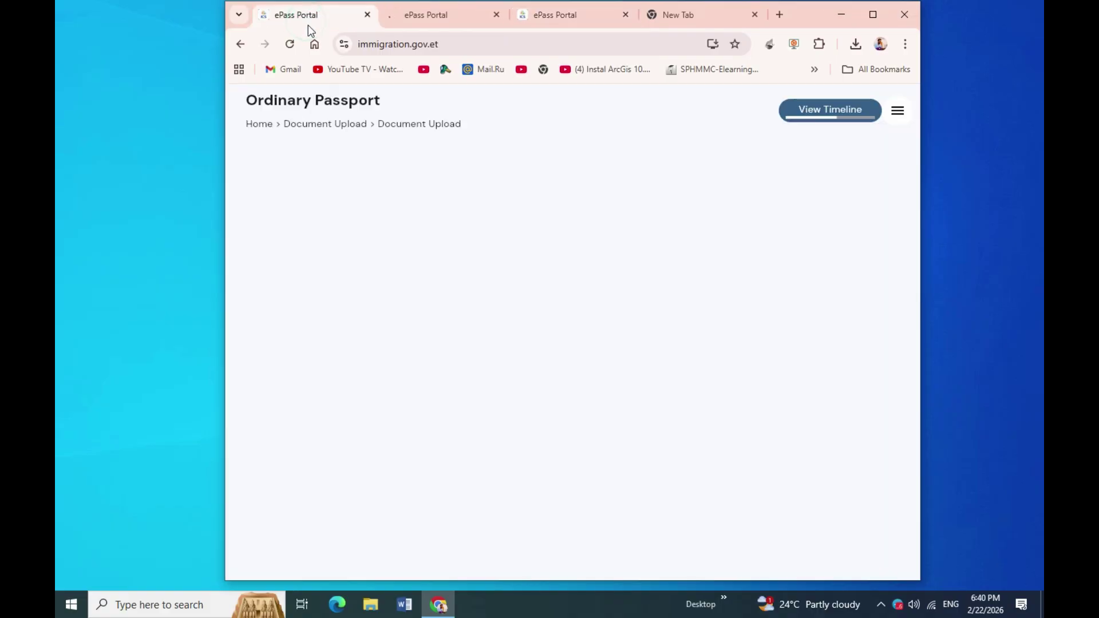
click(464, 20)
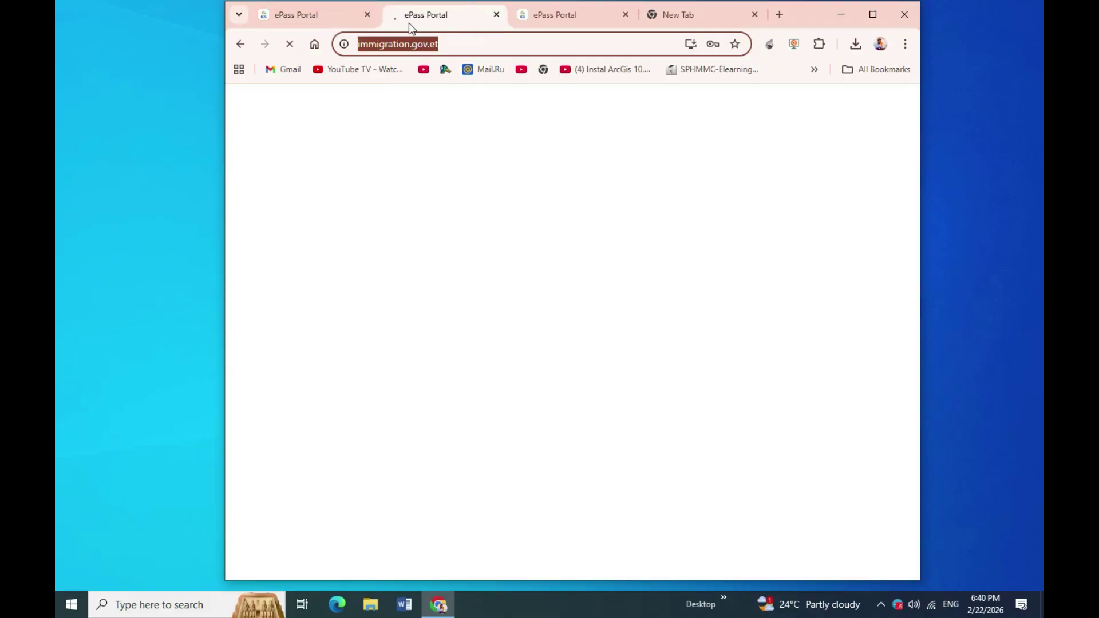
click(329, 16)
click(451, 13)
click(532, 49)
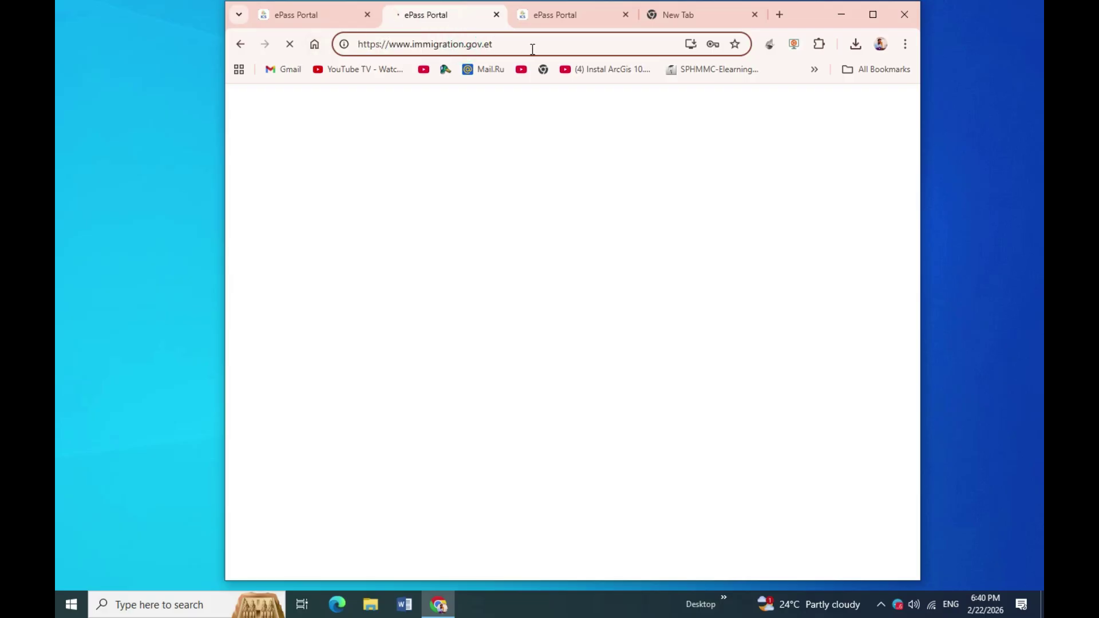
- Return to the appointment page, cancel the pending time slot choice, and try to schedule the 12:00 PM - 1:00 PM slot instead
click(562, 12)
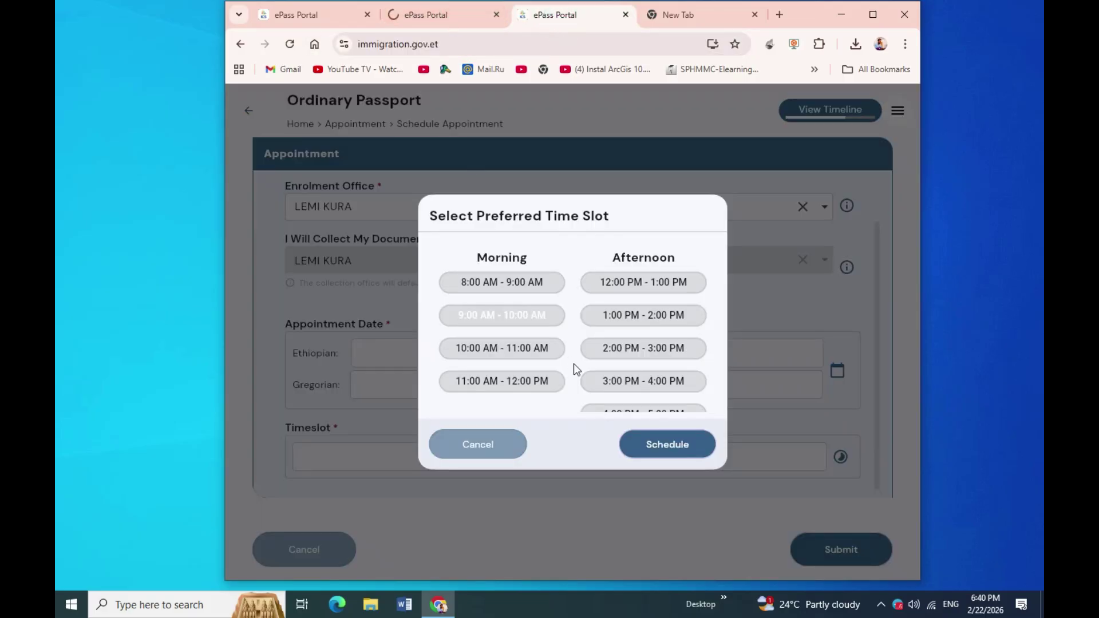
click(637, 267)
click(458, 444)
click(840, 456)
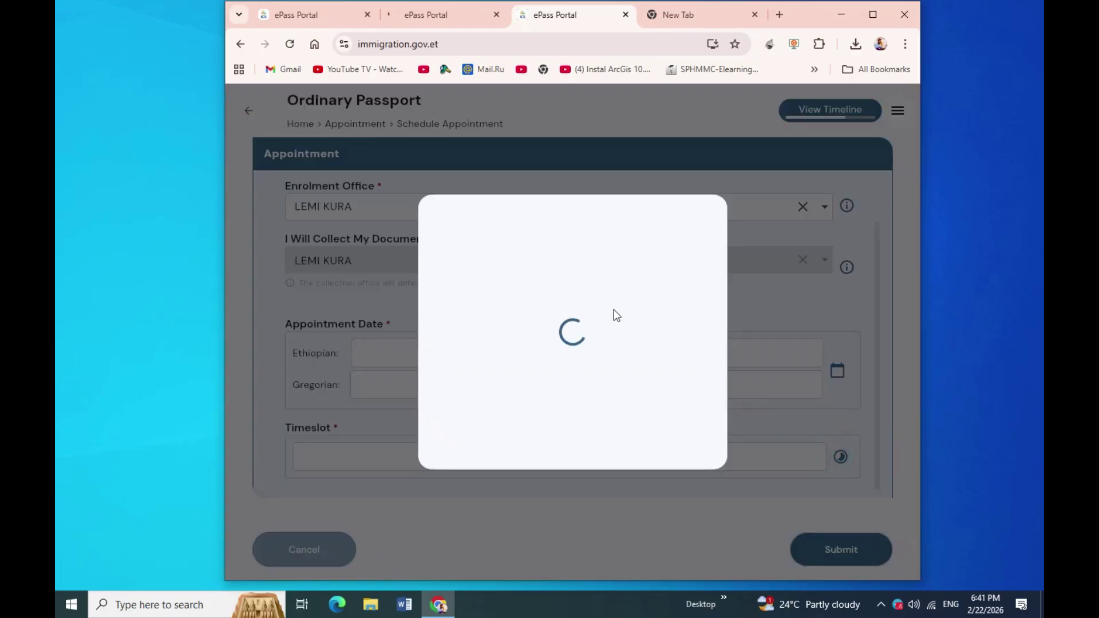
click(636, 291)
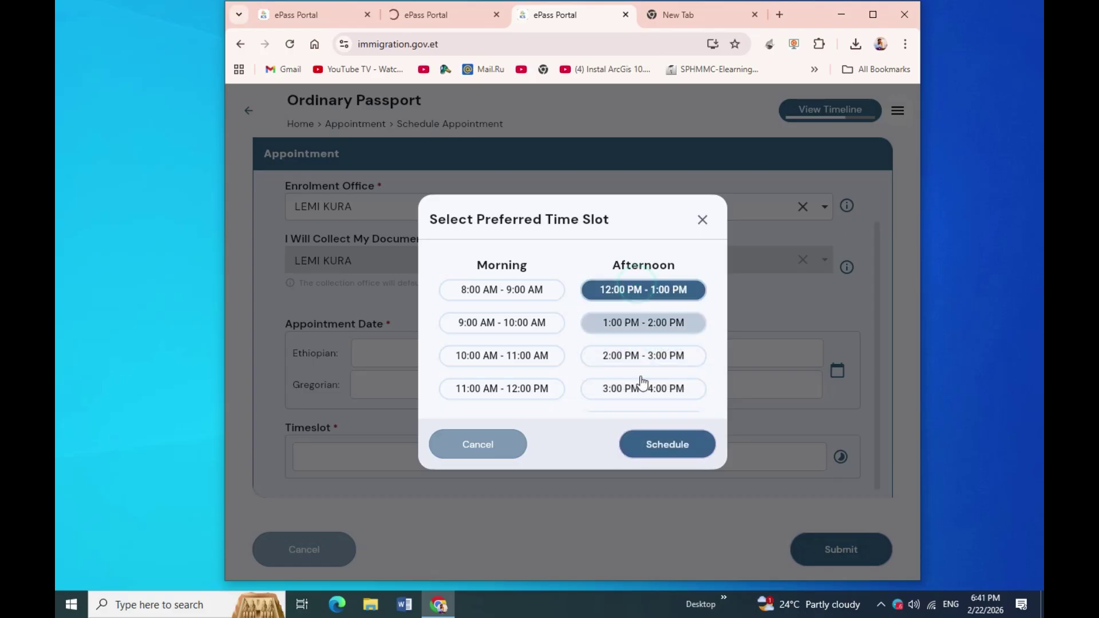
click(664, 452)
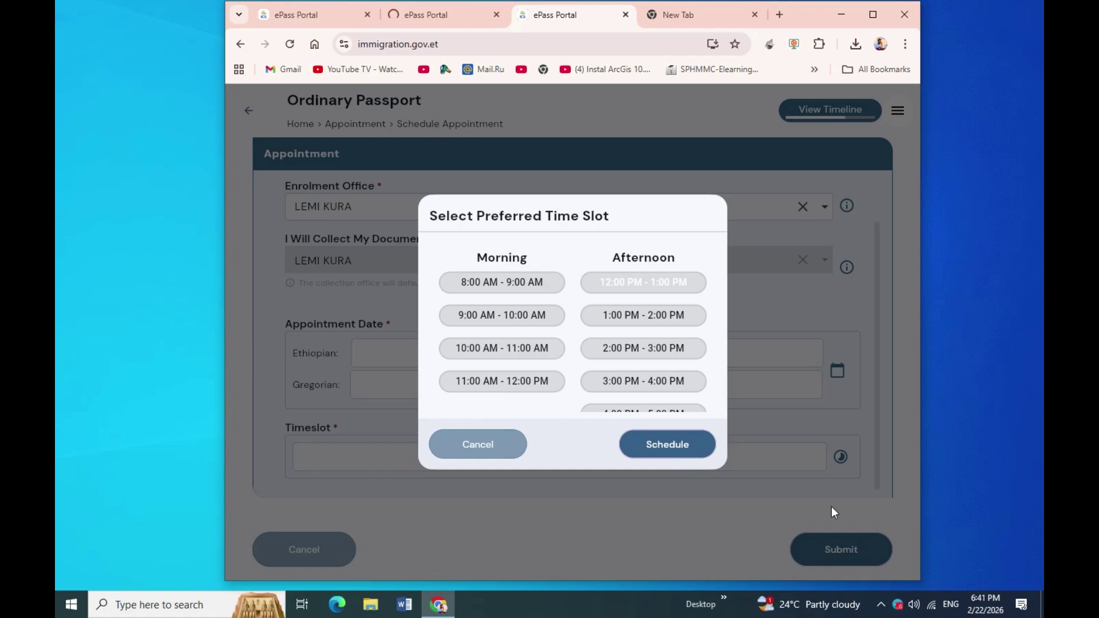
click(496, 453)
click(880, 605)
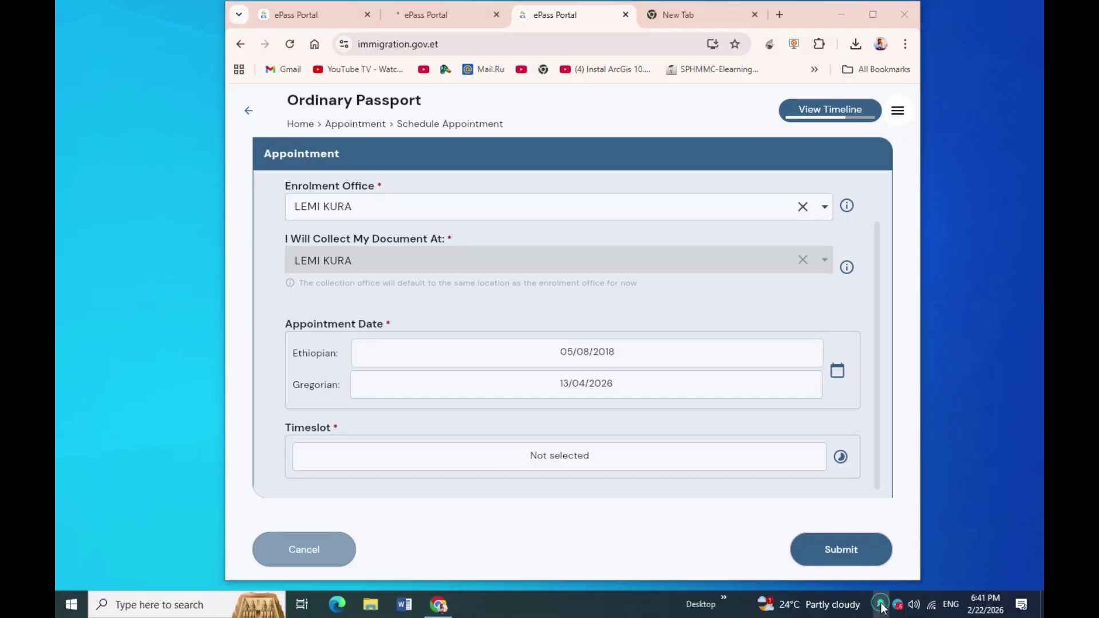
right_click(894, 551)
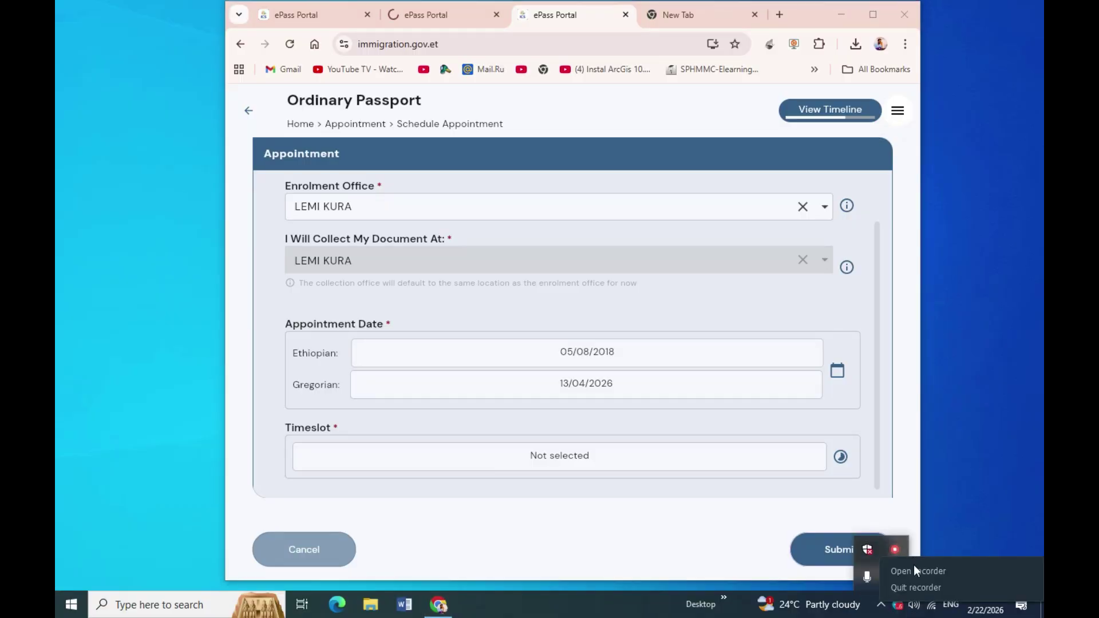